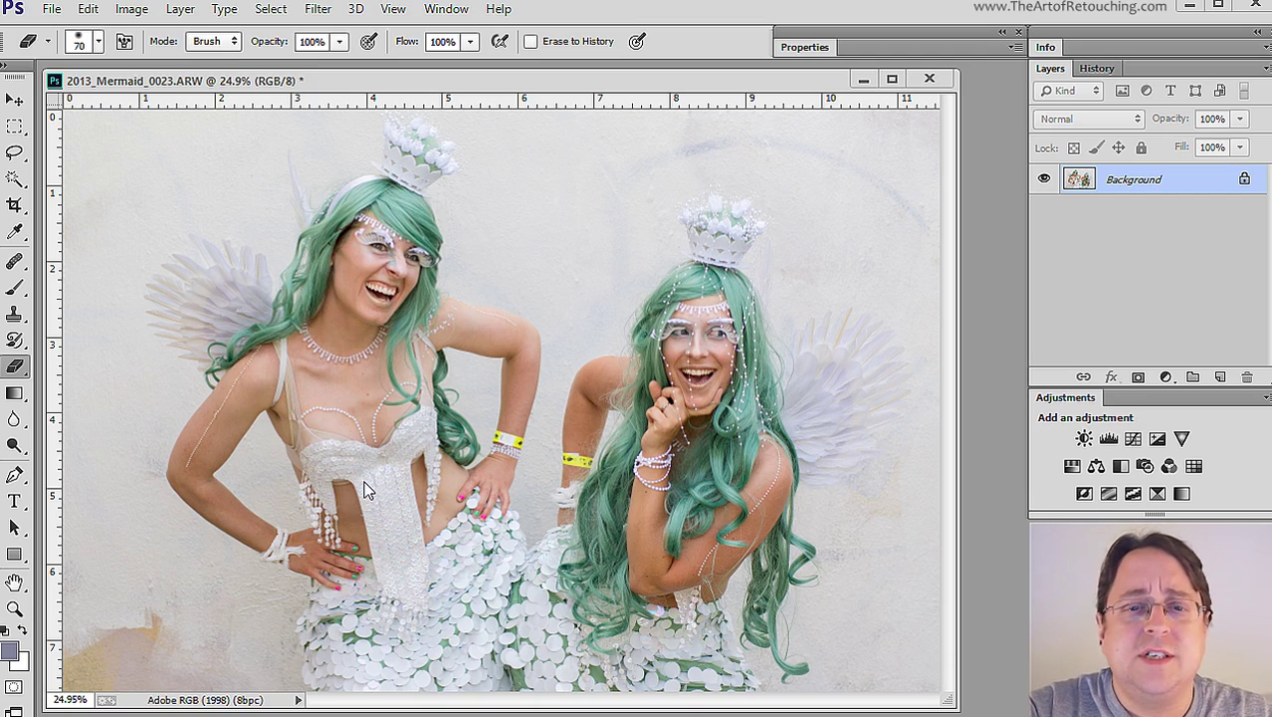
- Open the Imagenomic Portraiture filter for the Background layer of the mermaid photo
left_click(323, 12)
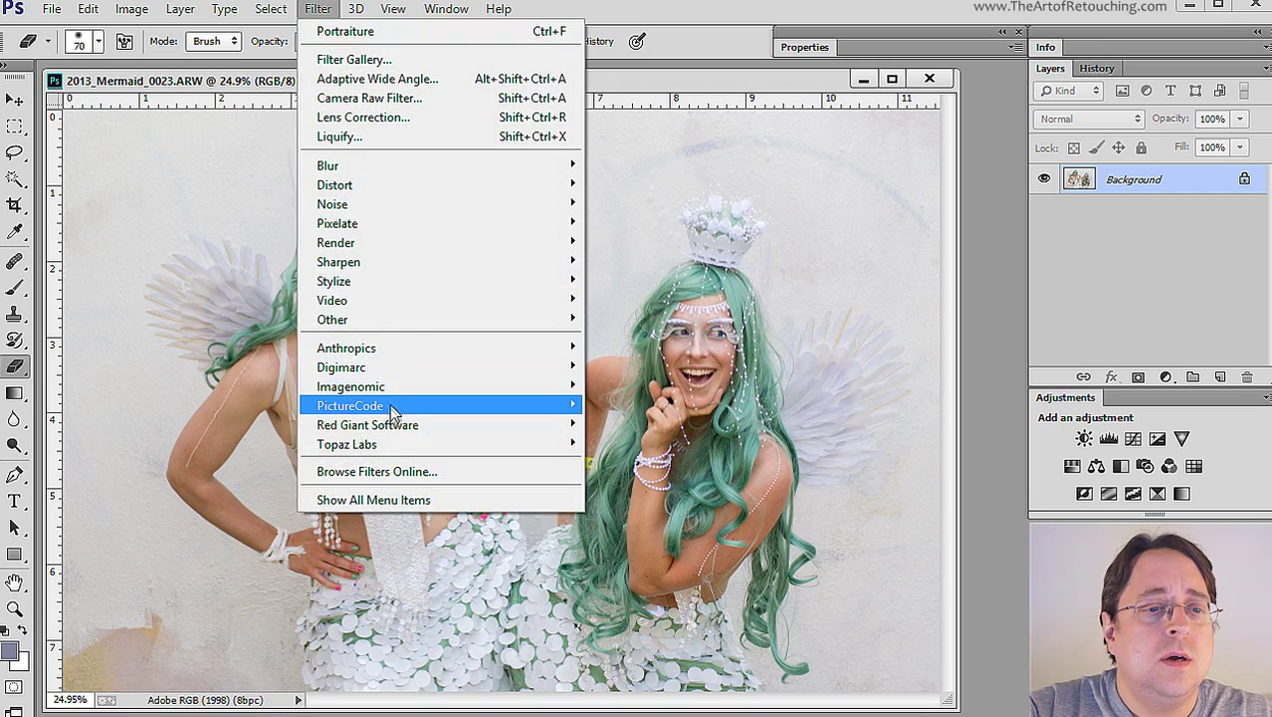
mouse_move(393, 412)
mouse_move(432, 388)
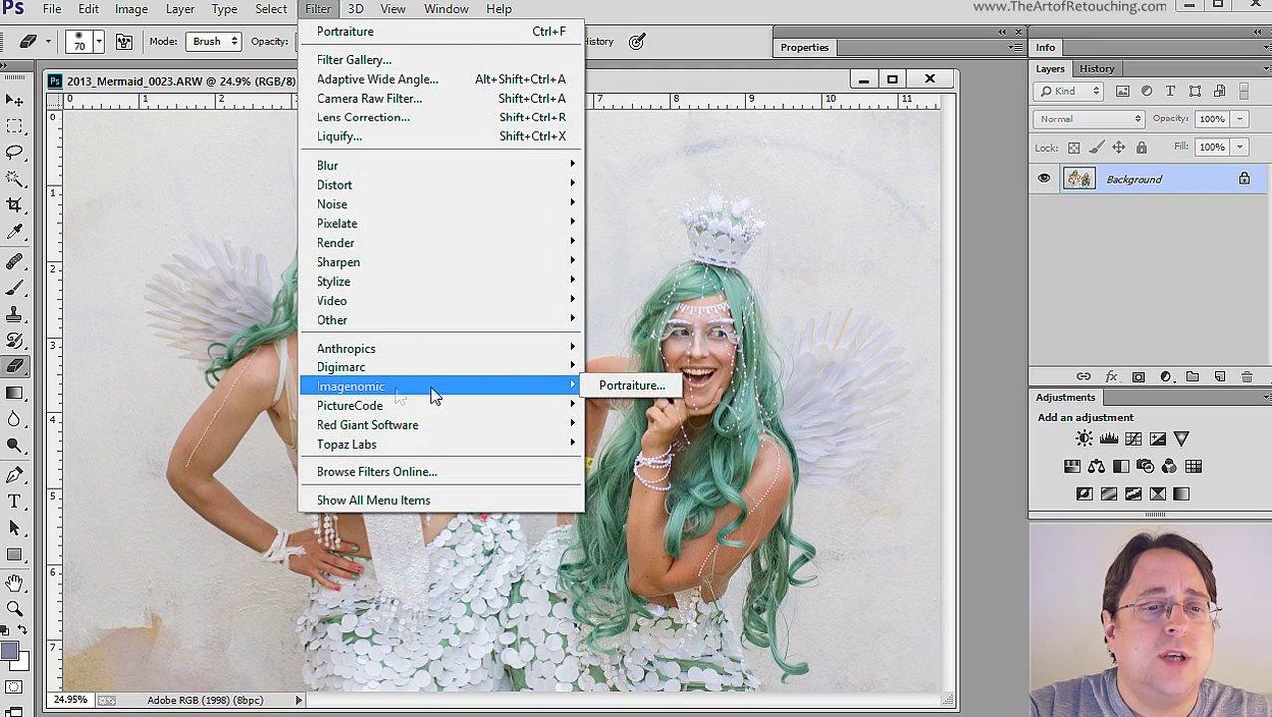
left_click(634, 383)
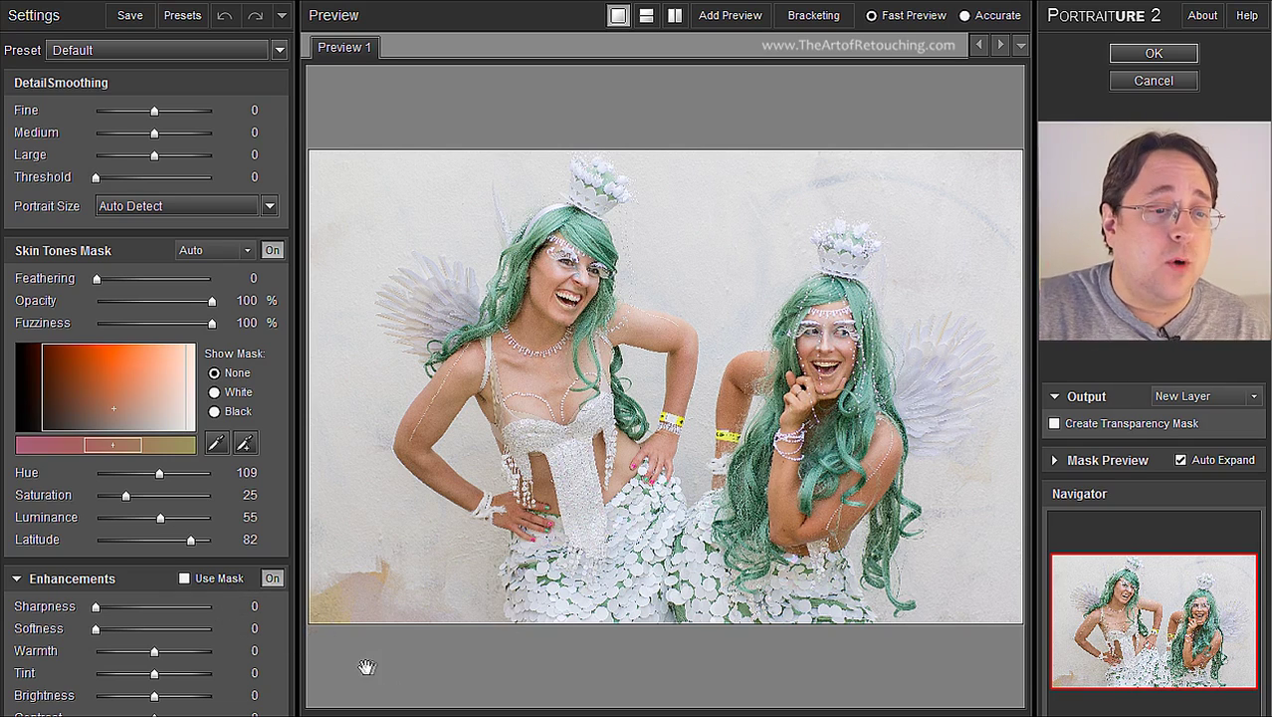
- Turn off both the Enhancements and the Skin Tones Mask sections of the filter
left_click(275, 578)
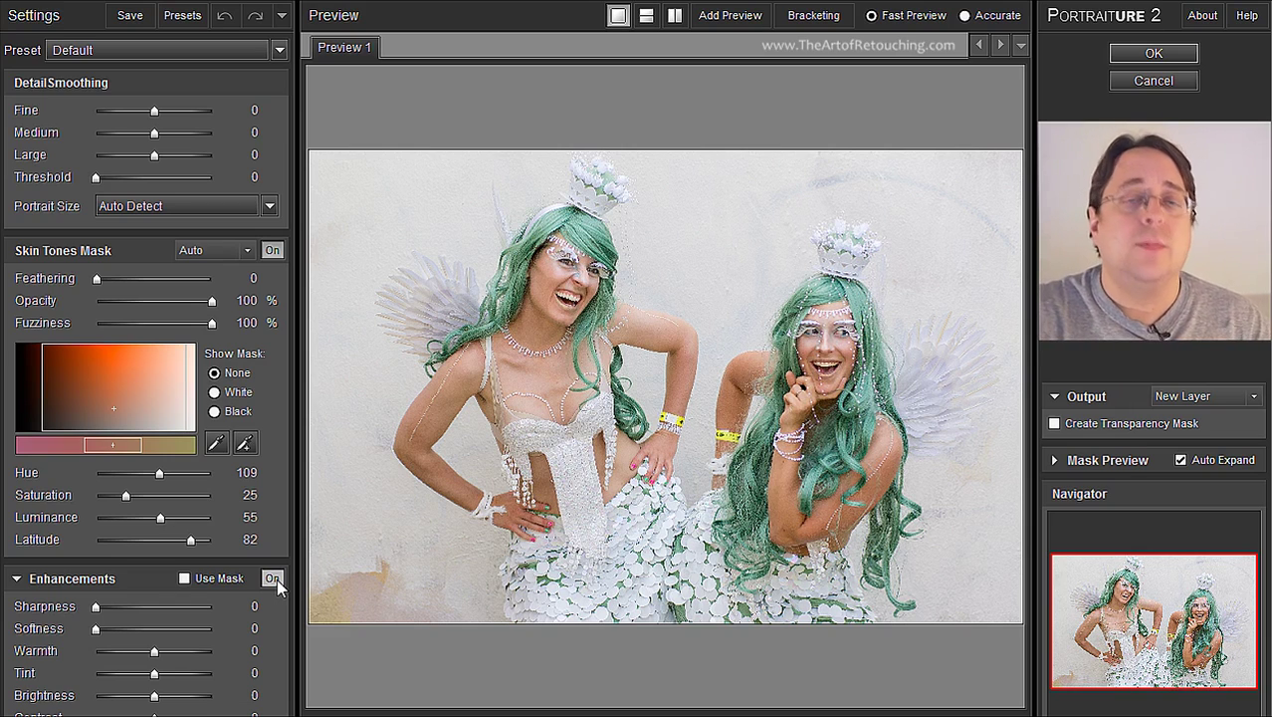
left_click(277, 578)
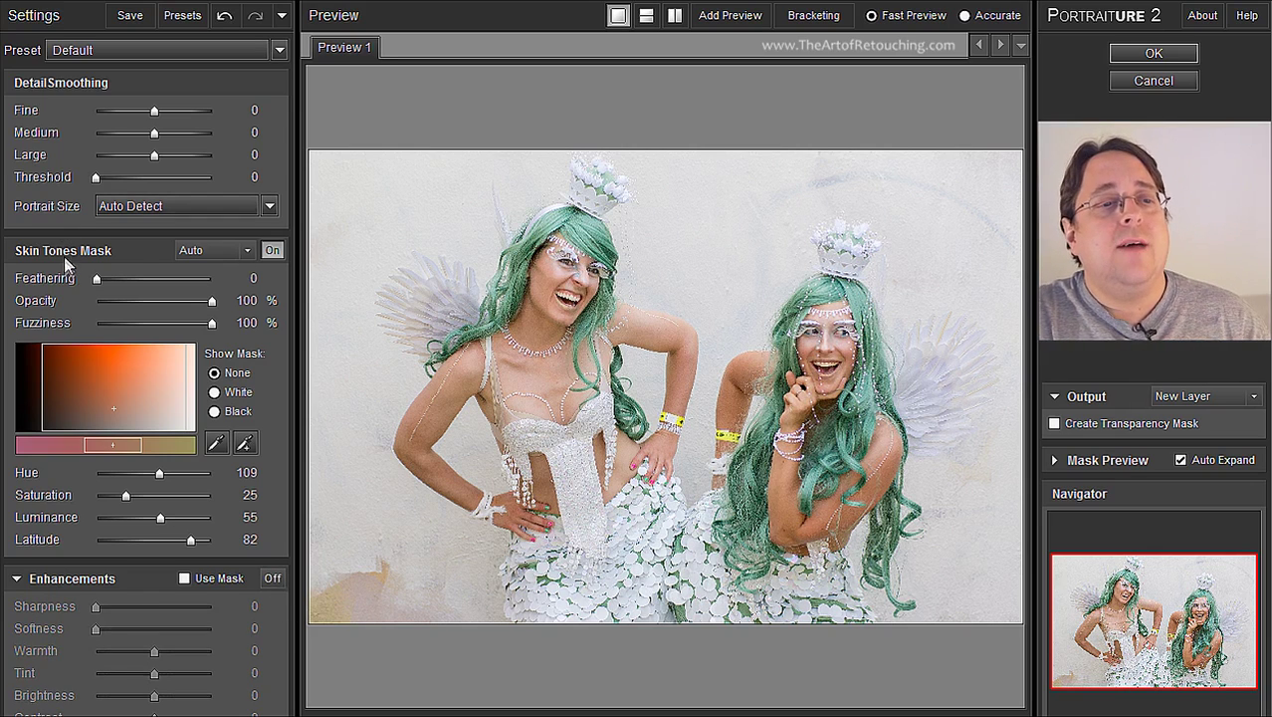
left_click(272, 252)
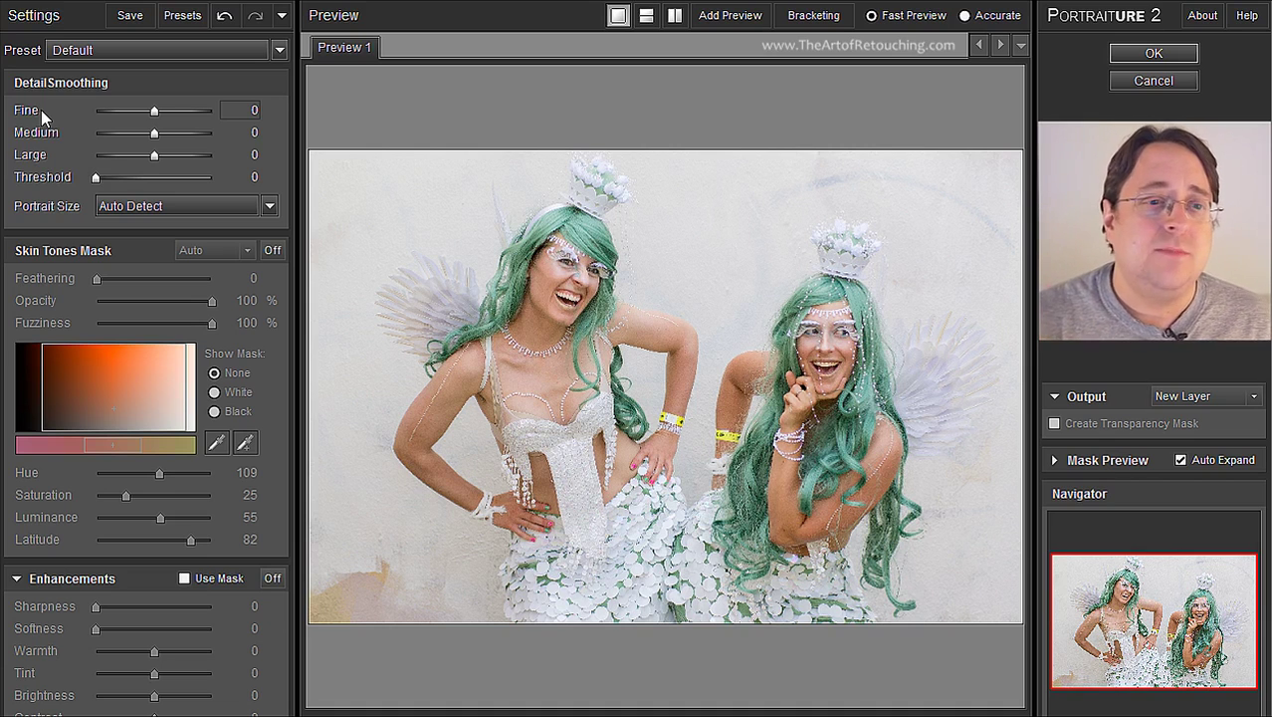
- Set the detail smoothing to Fine -20 and Large +20
left_click_drag(154, 113, 52, 115)
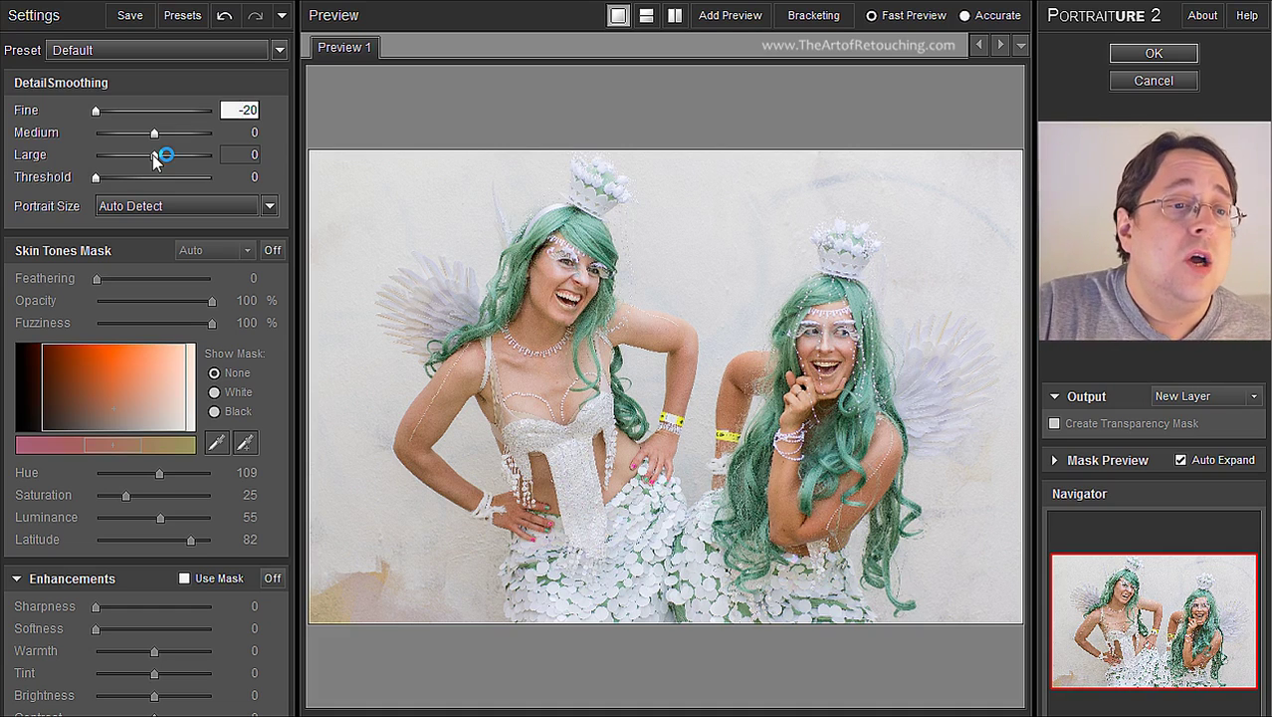
left_click_drag(154, 161, 218, 162)
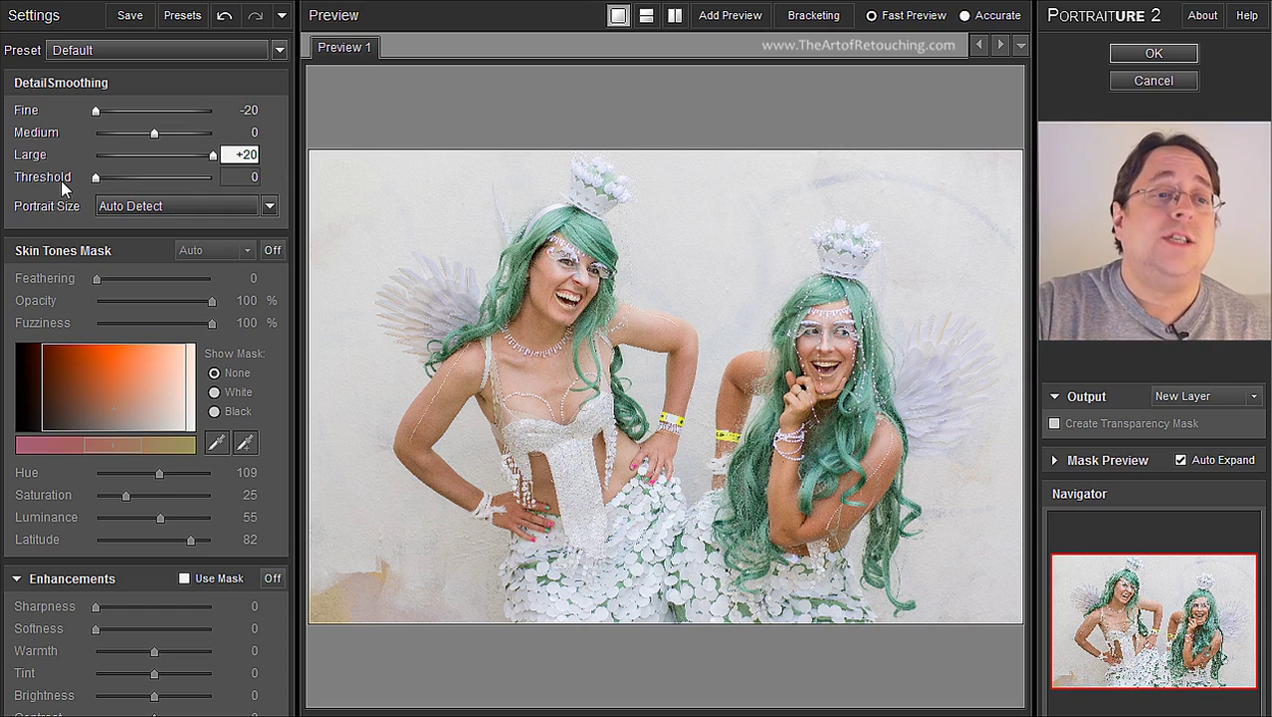
- Try the smoothing Threshold at 40 on a close-up of the green-haired woman's face, and settle it at 20
left_click(91, 184)
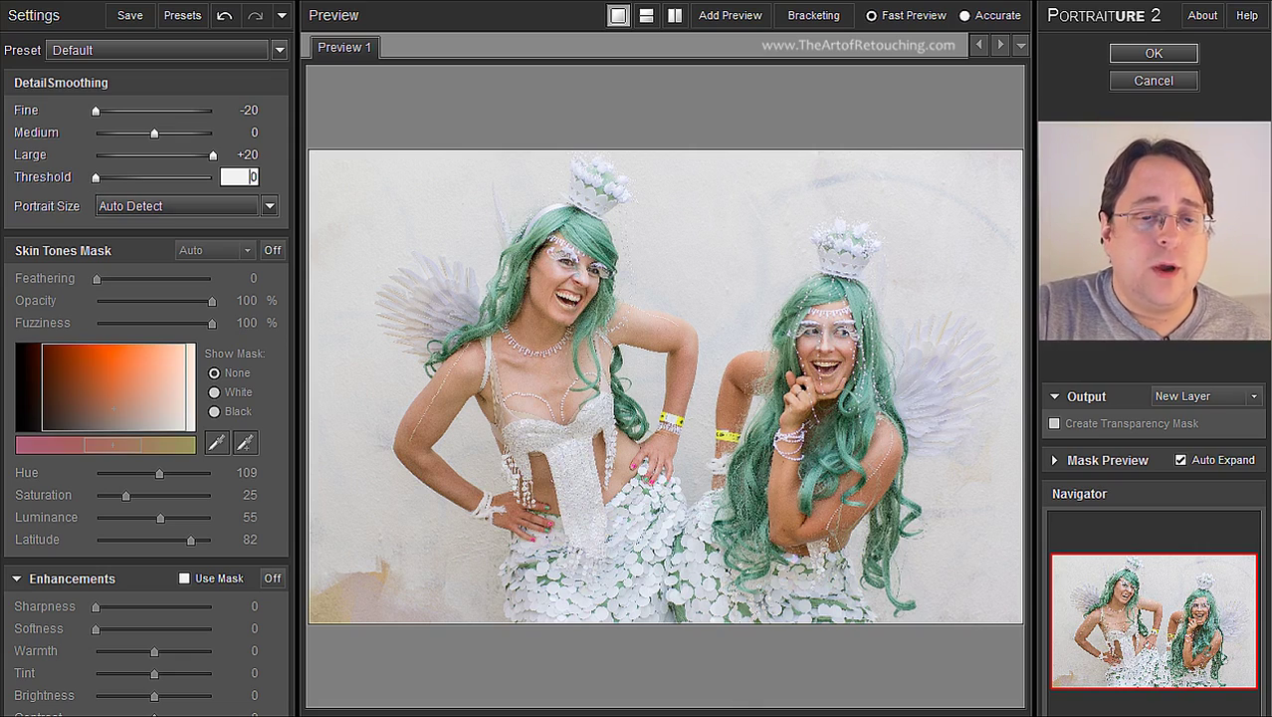
scroll(733, 588, "up", 5)
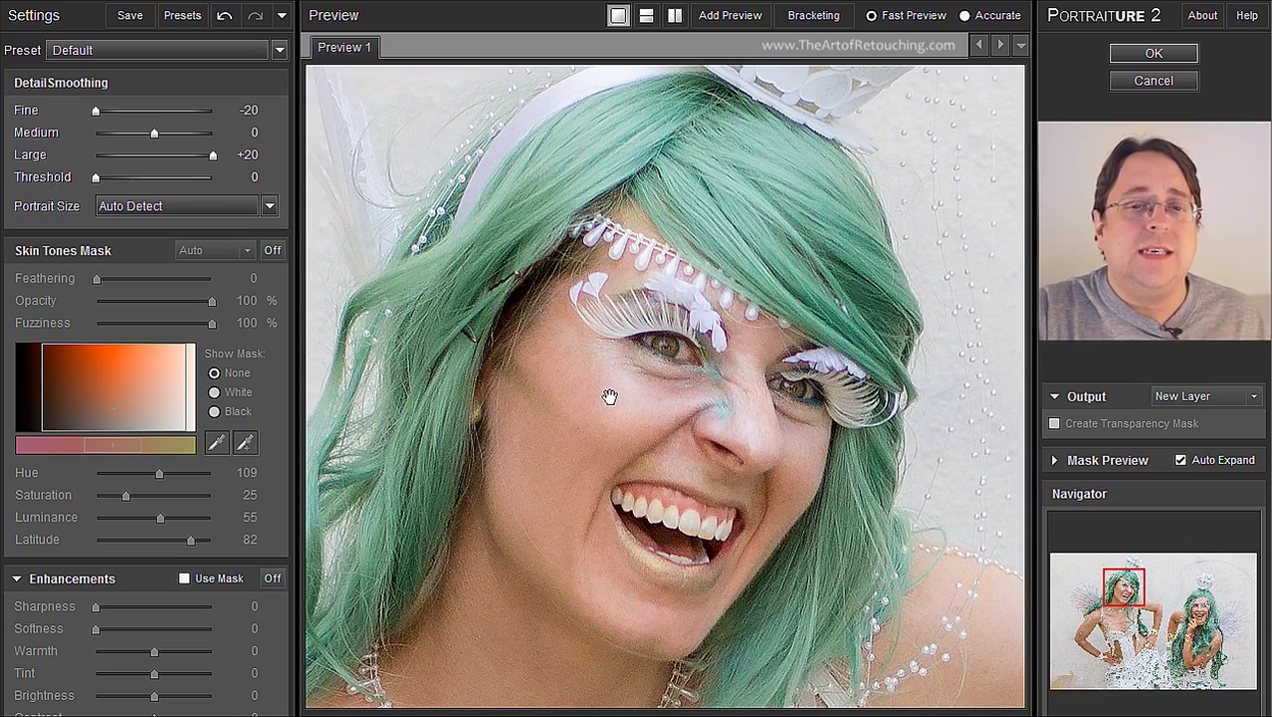
left_click_drag(610, 397, 647, 397)
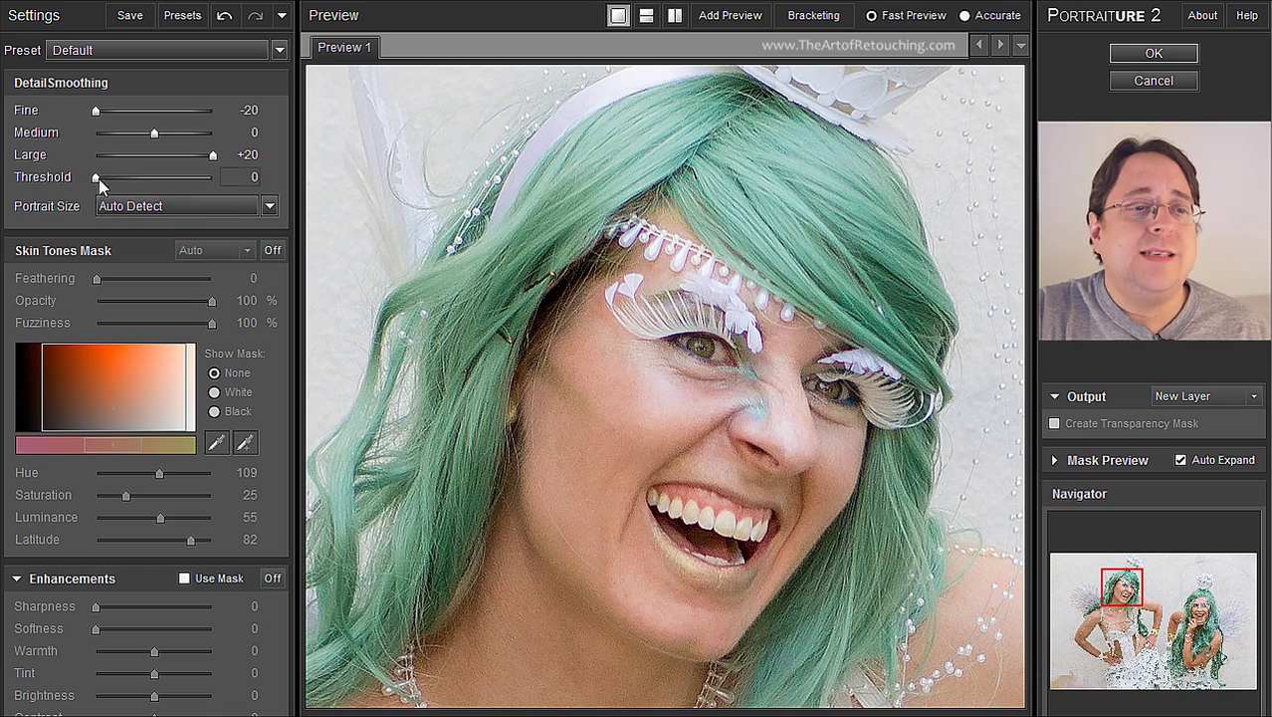
left_click_drag(95, 178, 229, 180)
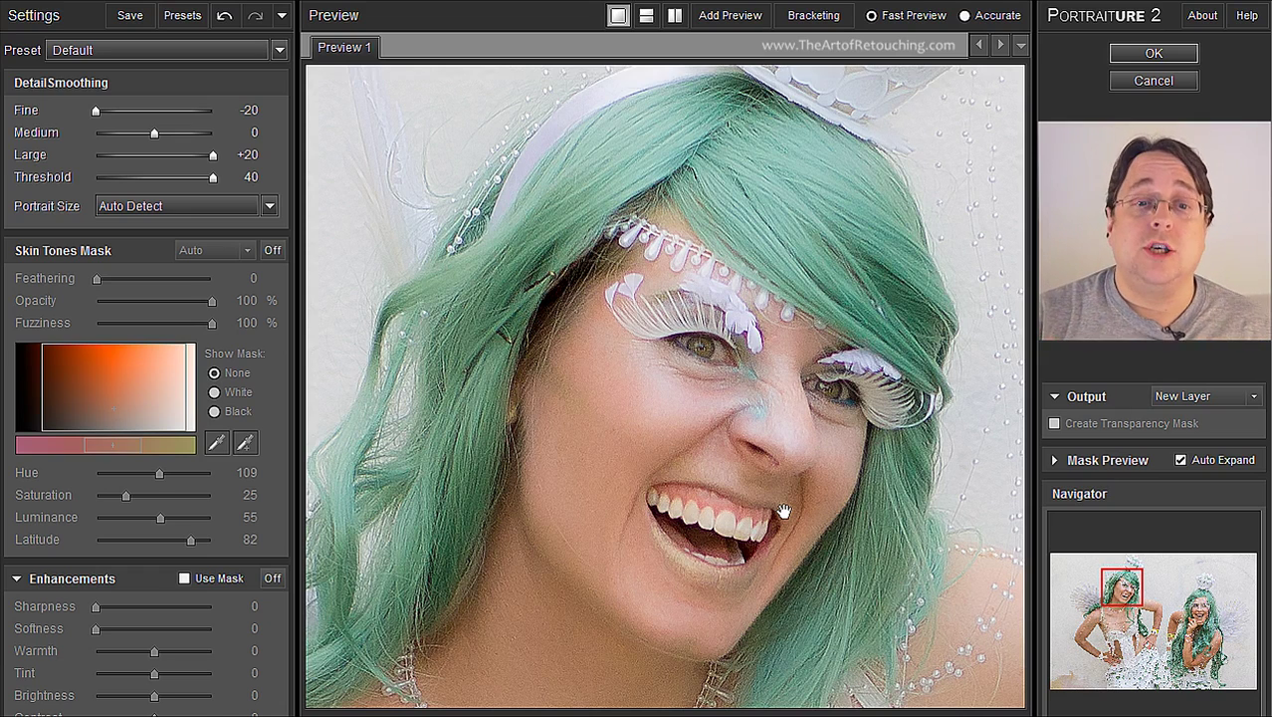
left_click_drag(212, 176, 154, 176)
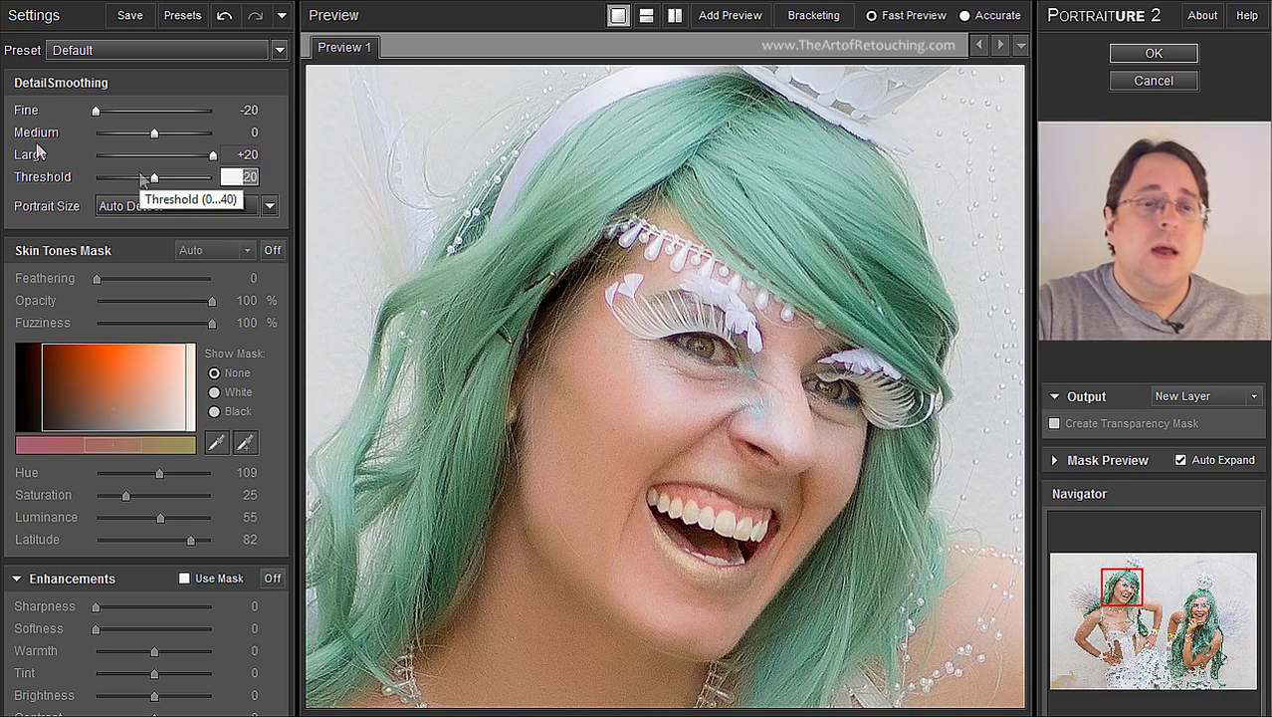
- Examine how the smoothing affects the woman's face, necklace area, chest and hair at close range
left_click(448, 363)
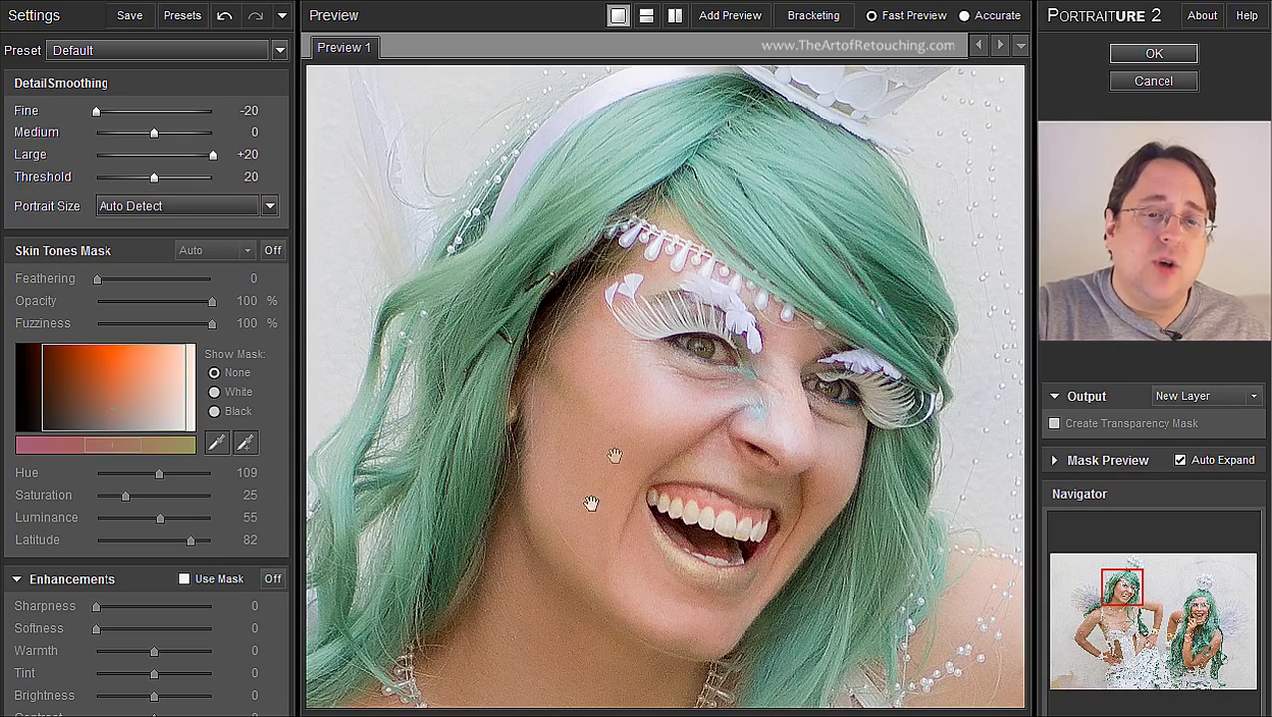
left_click_drag(665, 515, 765, 142)
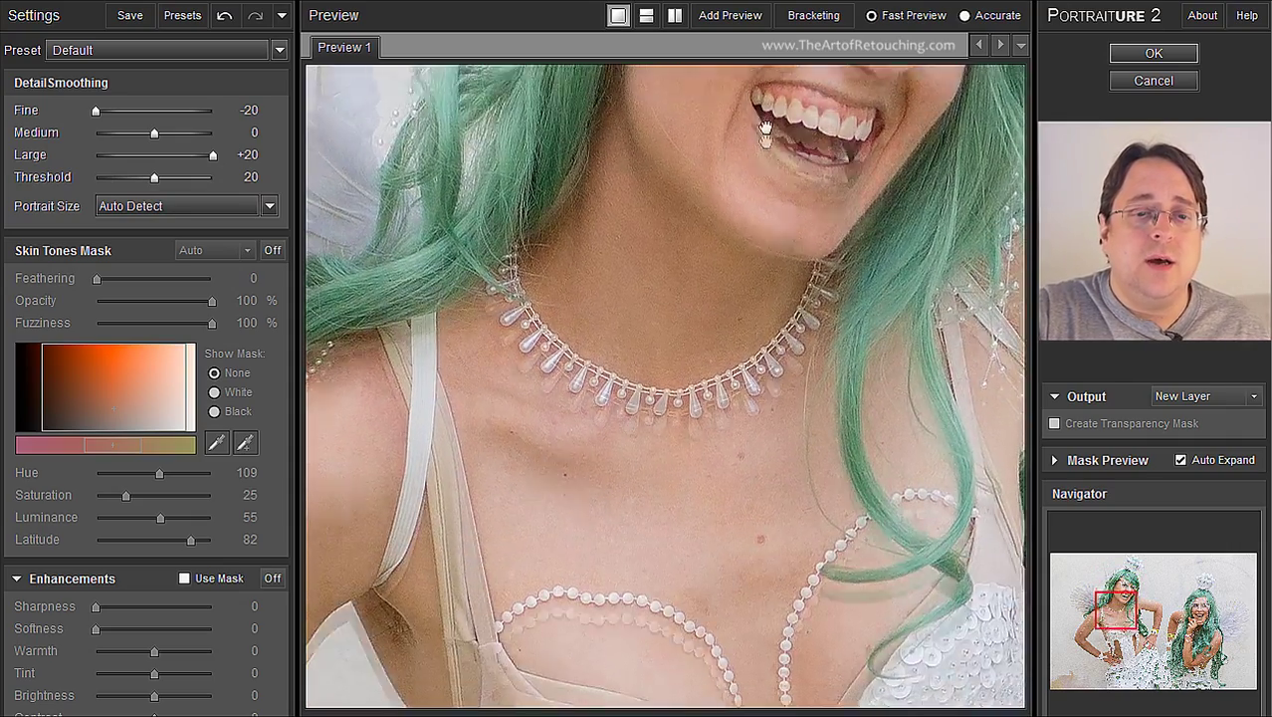
left_click_drag(801, 440, 804, 372)
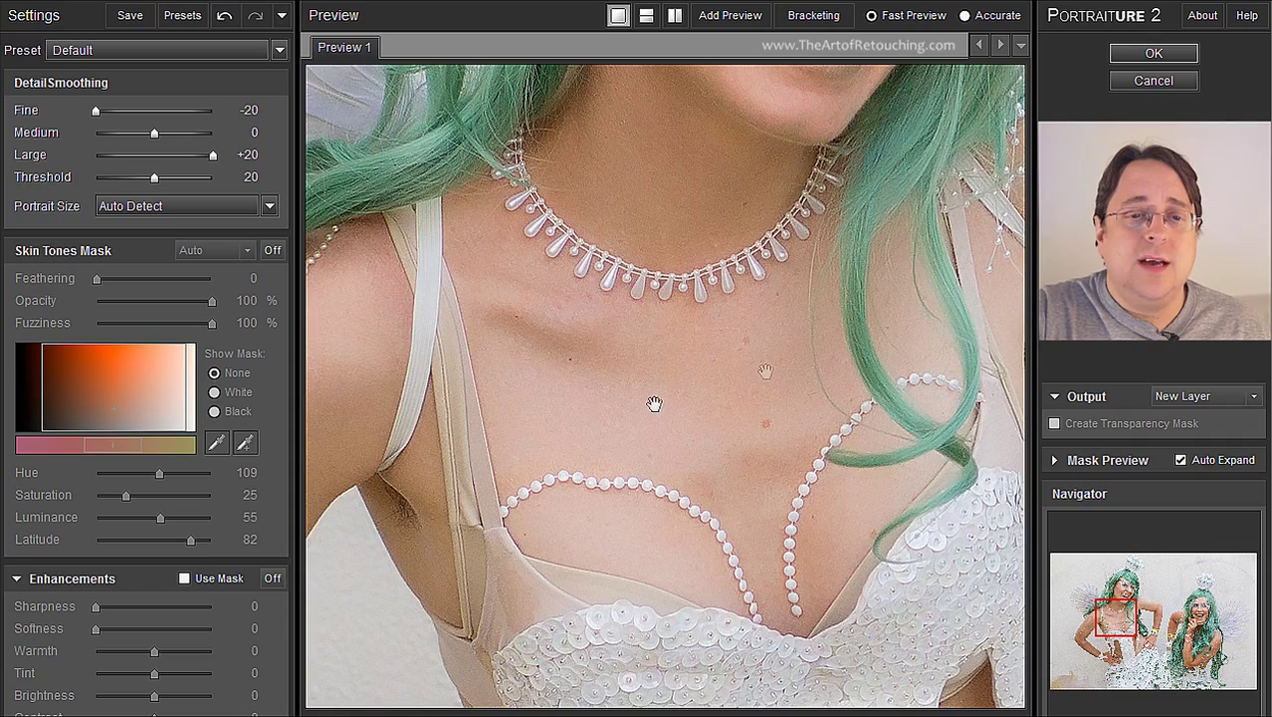
left_click_drag(697, 446, 694, 472)
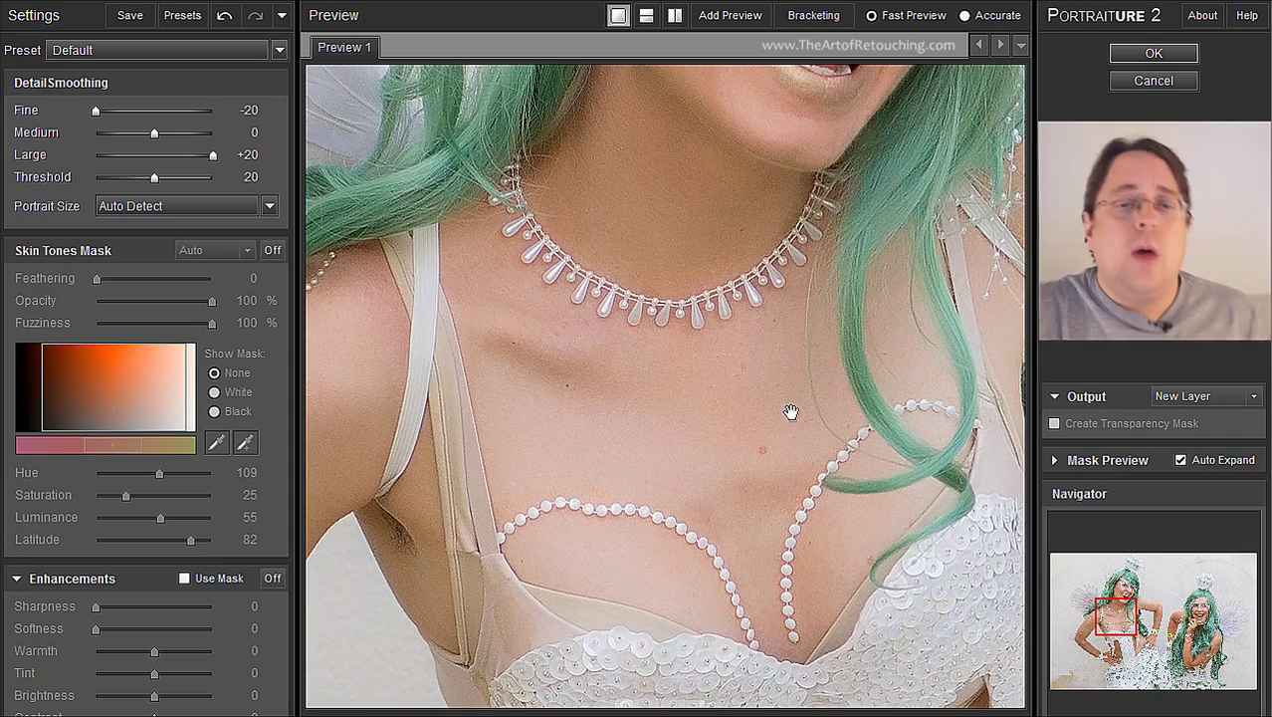
left_click_drag(798, 398, 710, 602)
left_click_drag(782, 97, 747, 205)
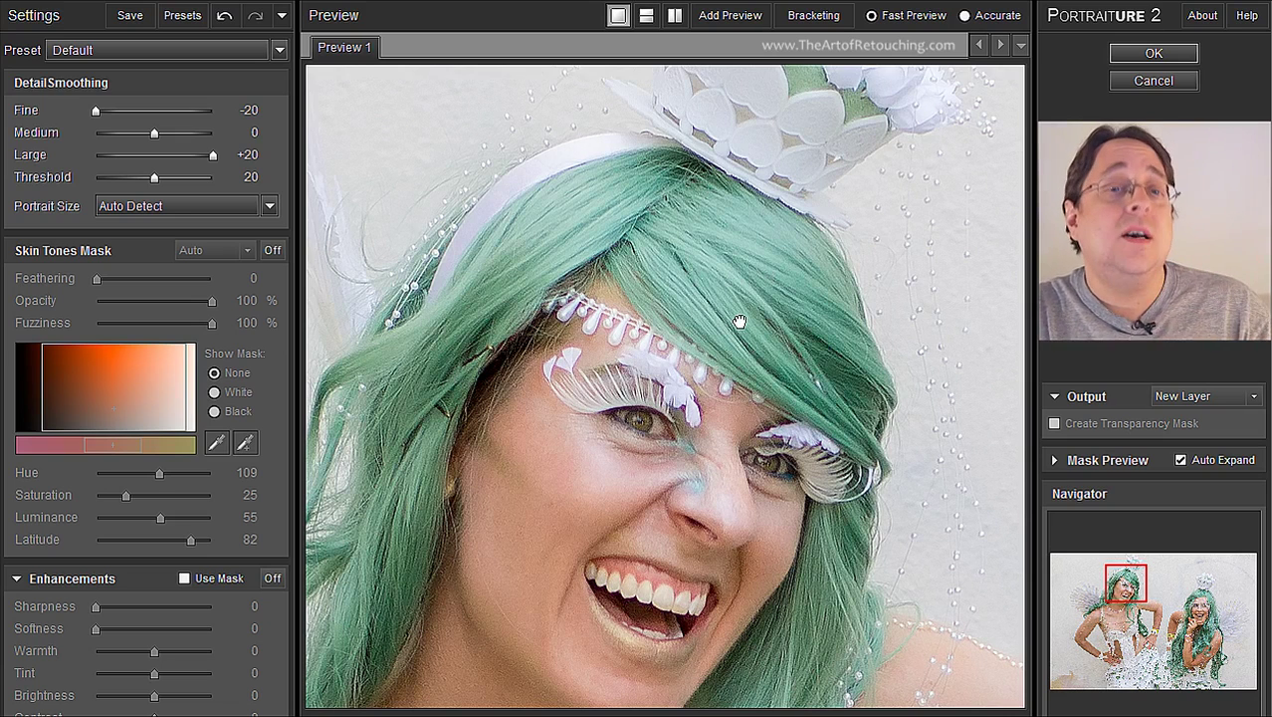
left_click_drag(783, 369, 836, 289)
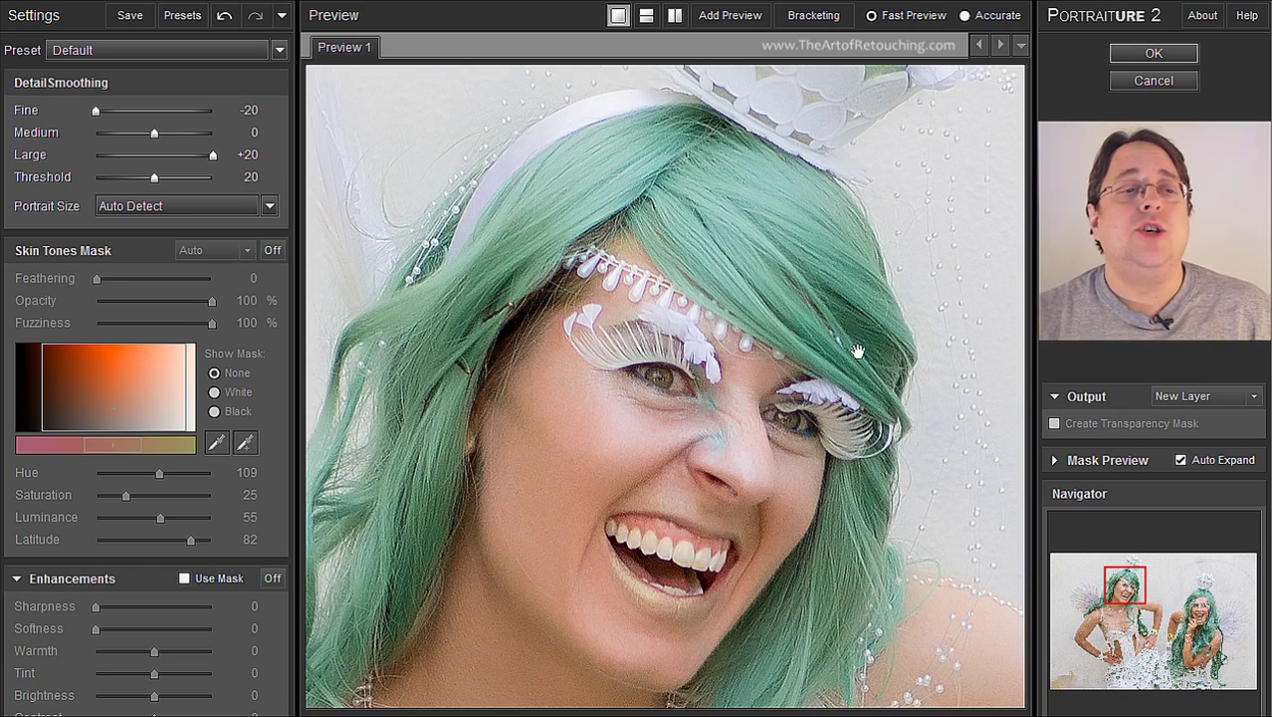
- Try the smoothing Threshold at 10, return it to 20, and check the crowns and the wall behind the women
left_click_drag(154, 177, 124, 181)
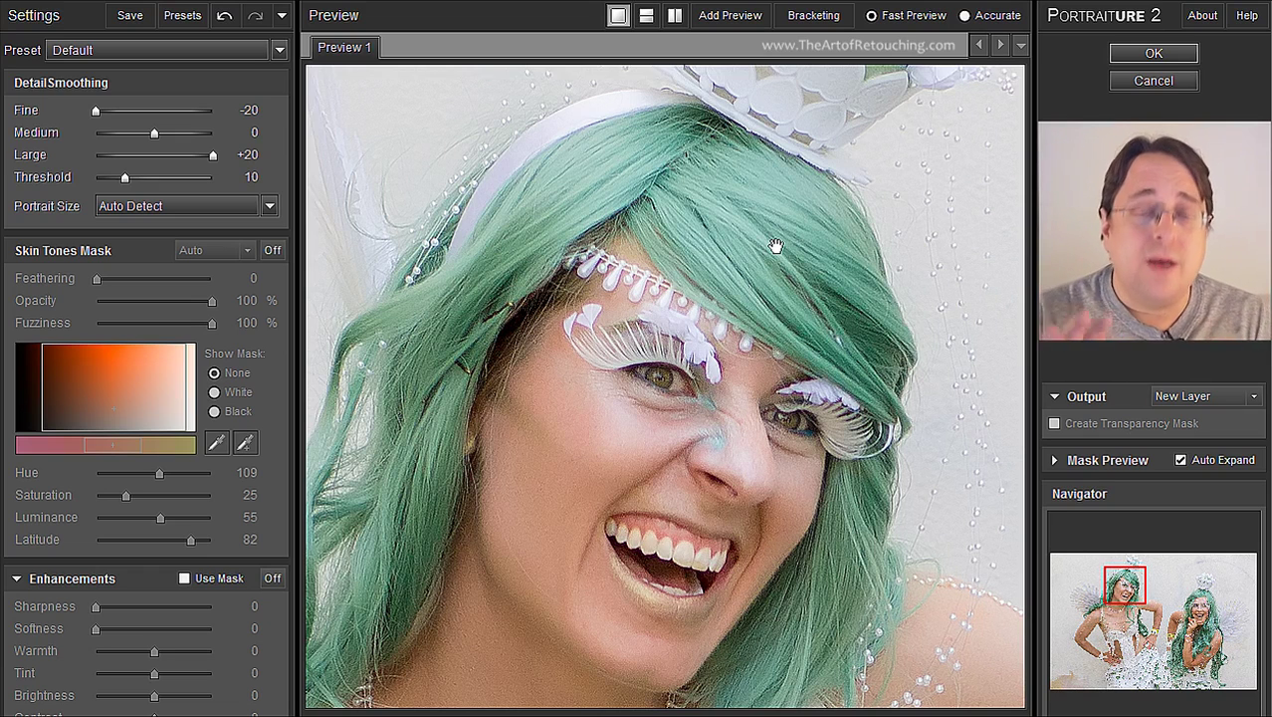
left_click_drag(775, 246, 326, 236)
left_click_drag(125, 177, 154, 177)
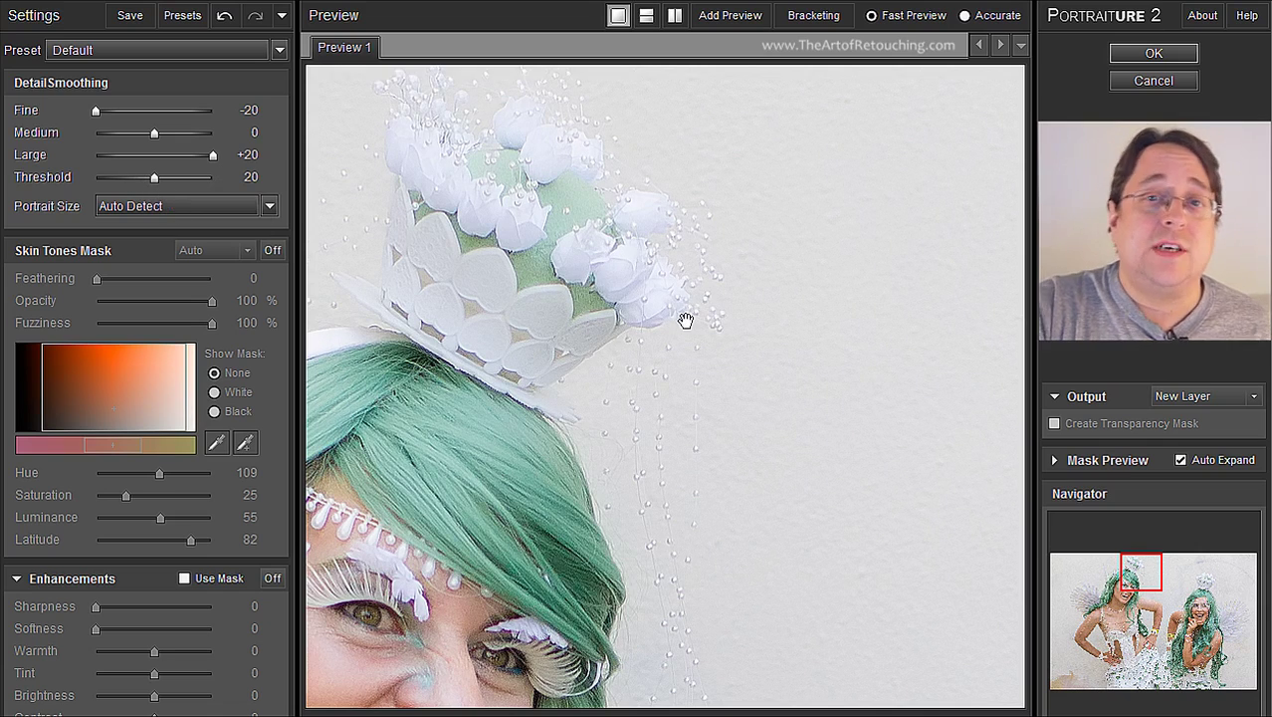
left_click_drag(815, 378, 534, 435)
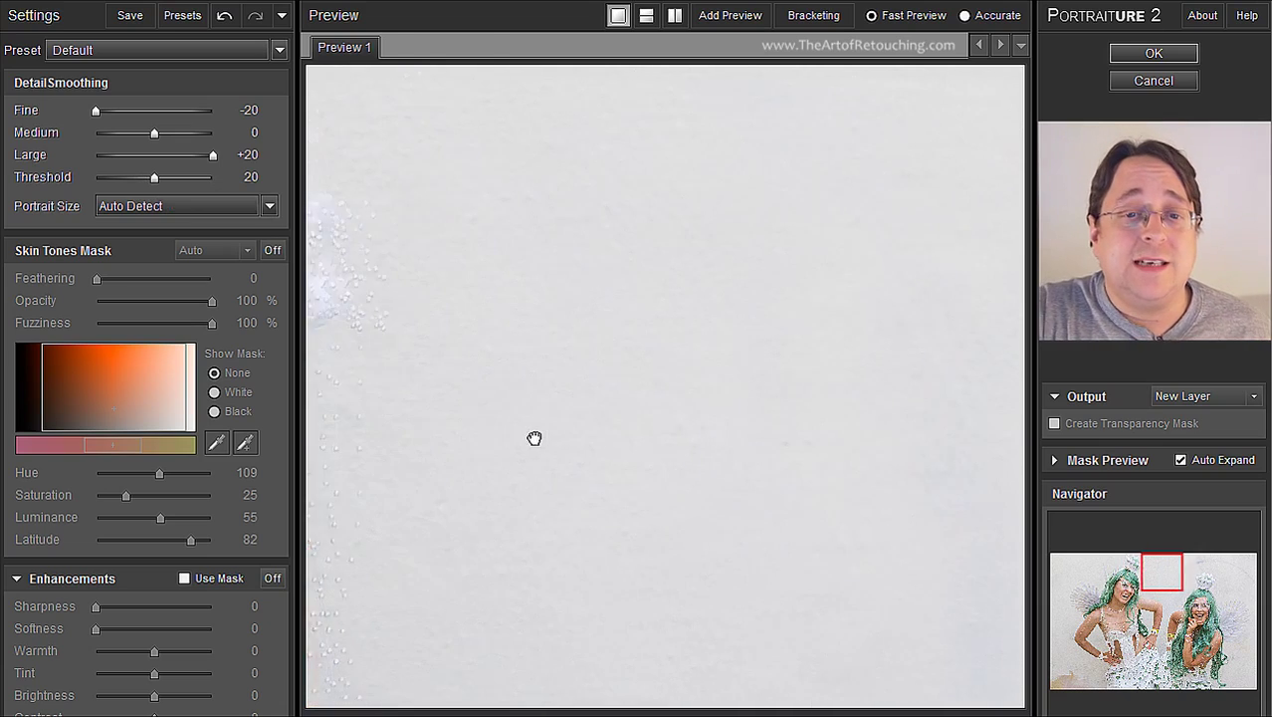
left_click_drag(758, 406, 503, 437)
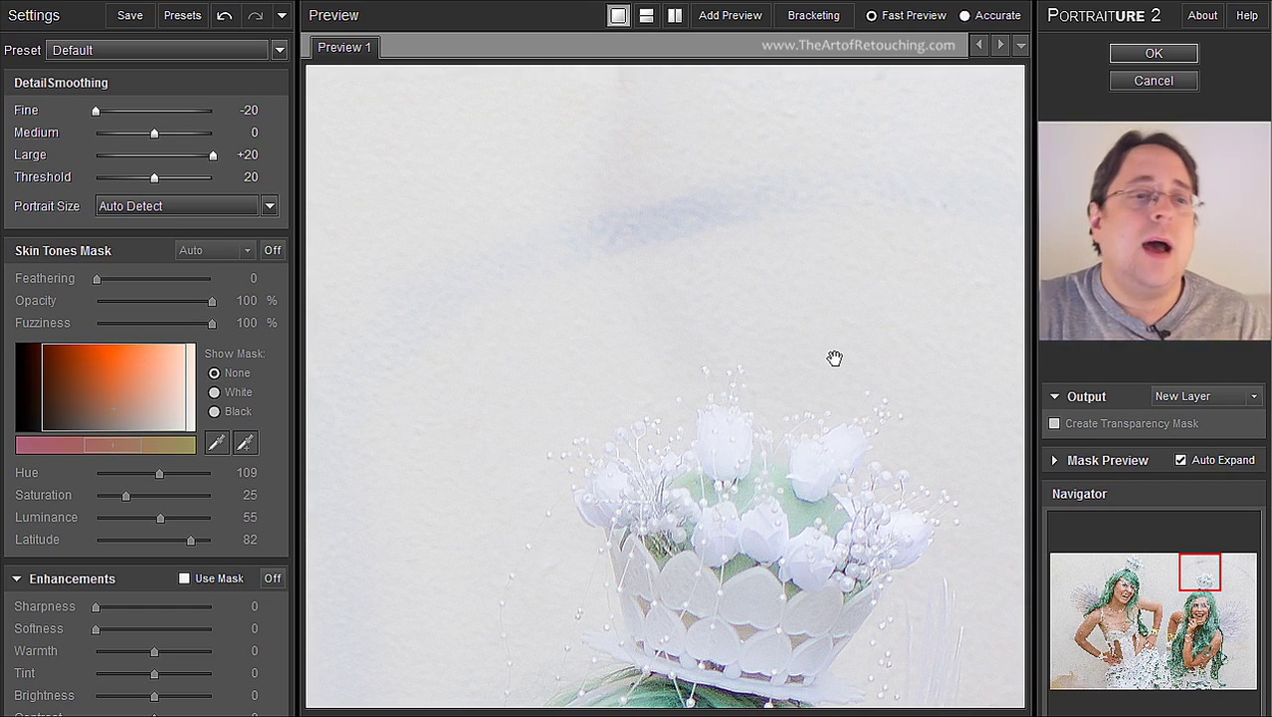
left_click_drag(559, 492, 1050, 364)
left_click_drag(808, 361, 919, 377)
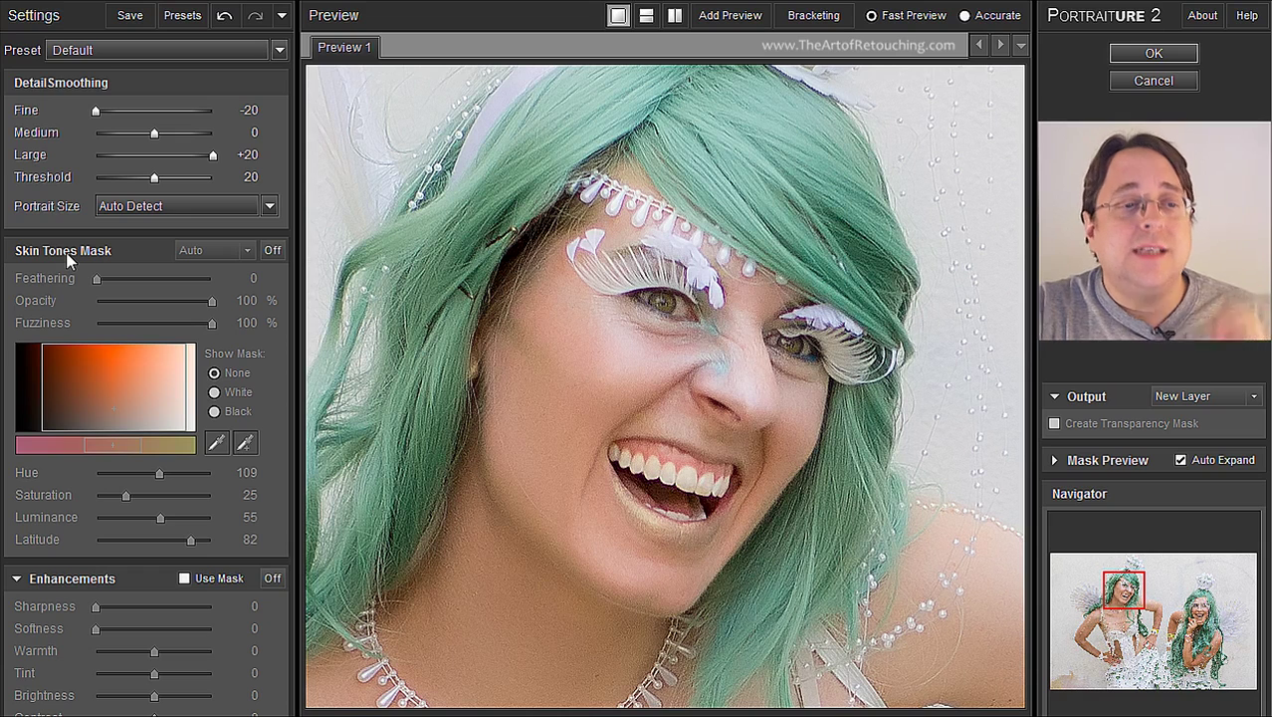
- Turn the Skin Tones Mask back on and inspect its effect on the woman's face, hair and crown
left_click(278, 253)
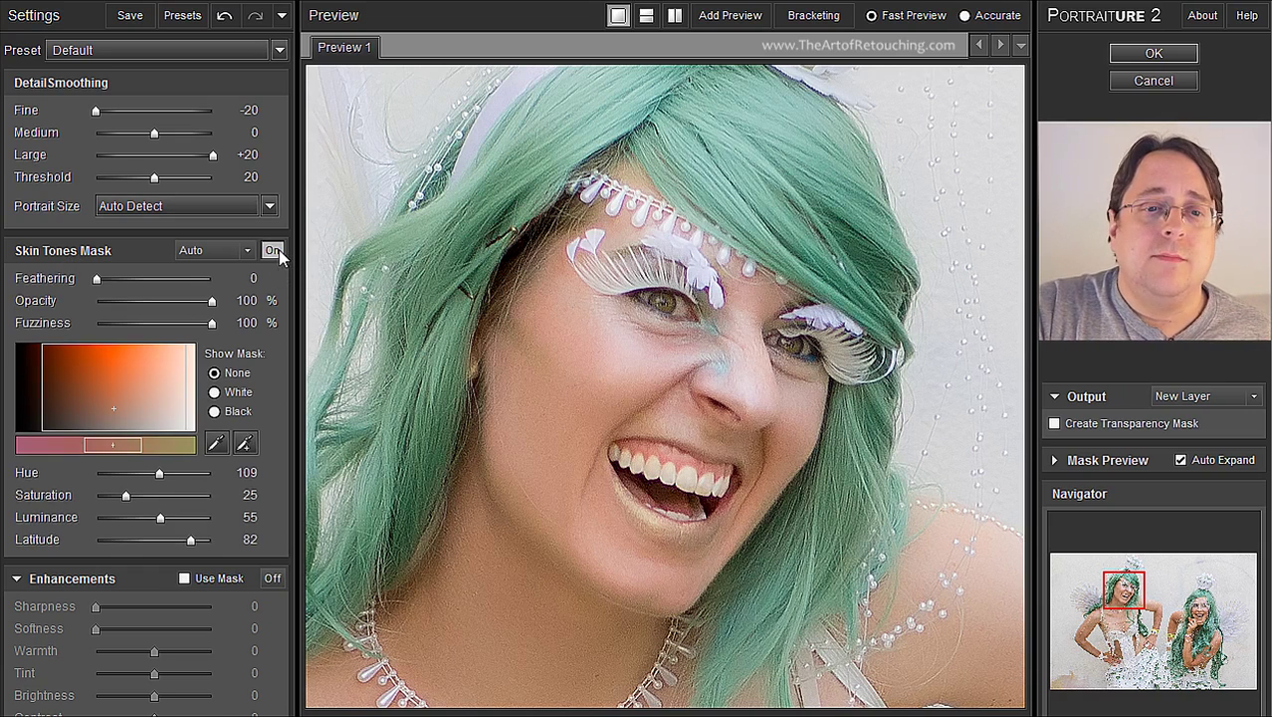
left_click_drag(770, 338, 750, 446)
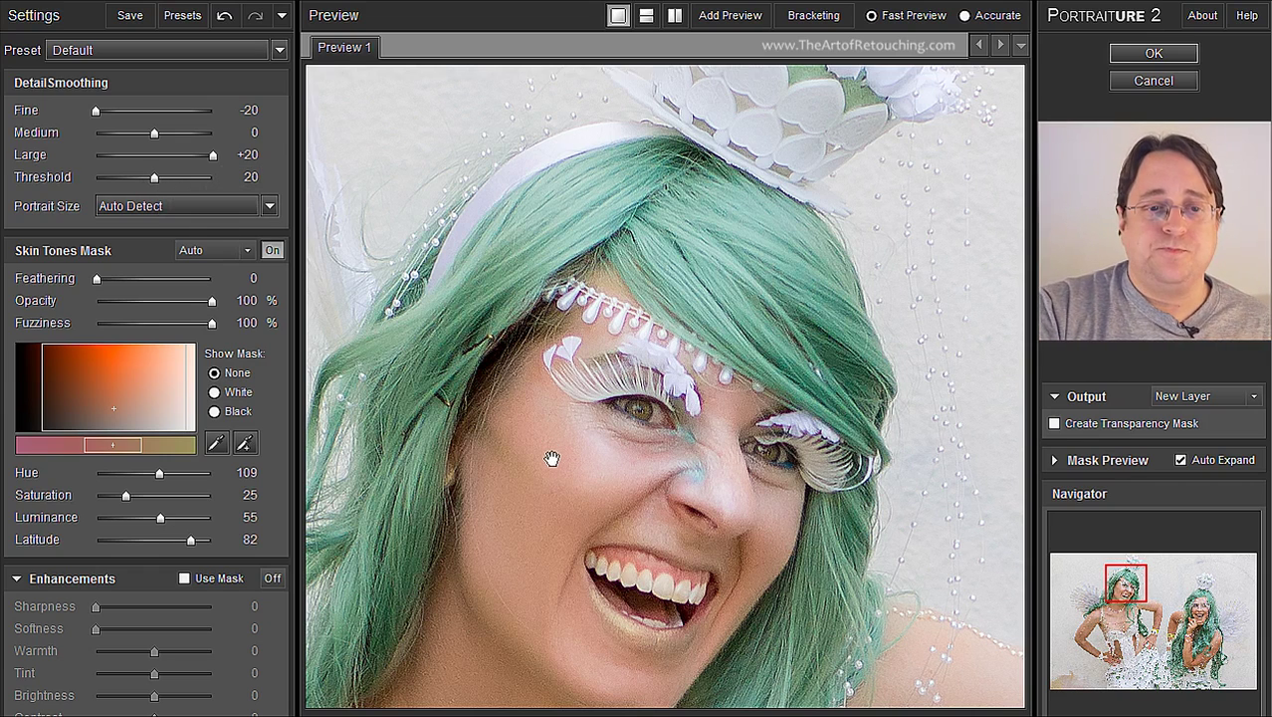
left_click_drag(872, 258, 818, 283)
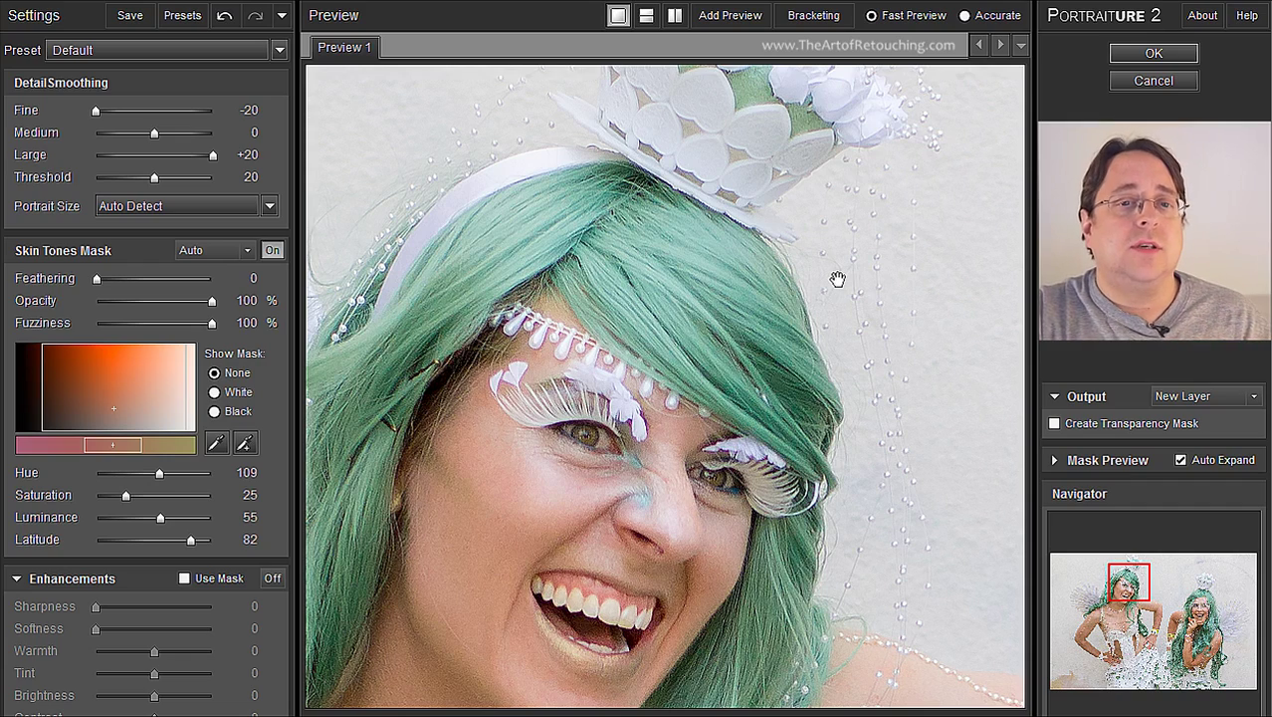
left_click_drag(839, 246, 809, 415)
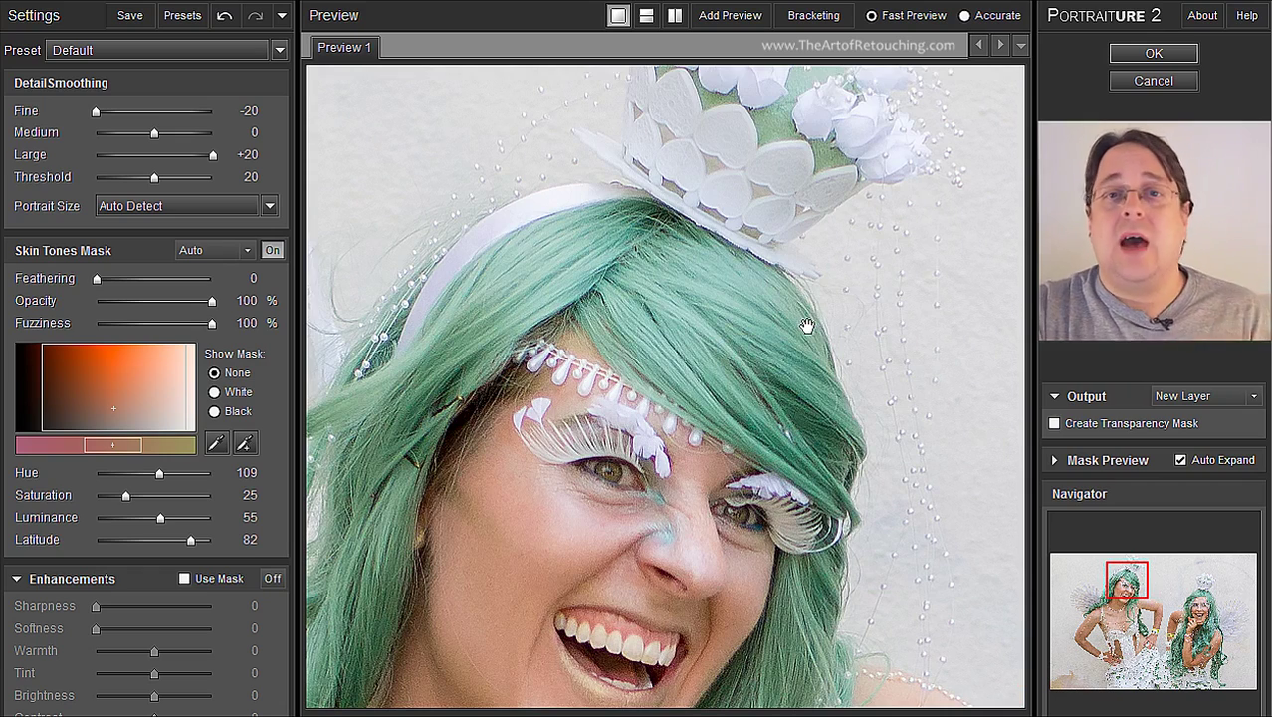
left_click_drag(808, 326, 817, 266)
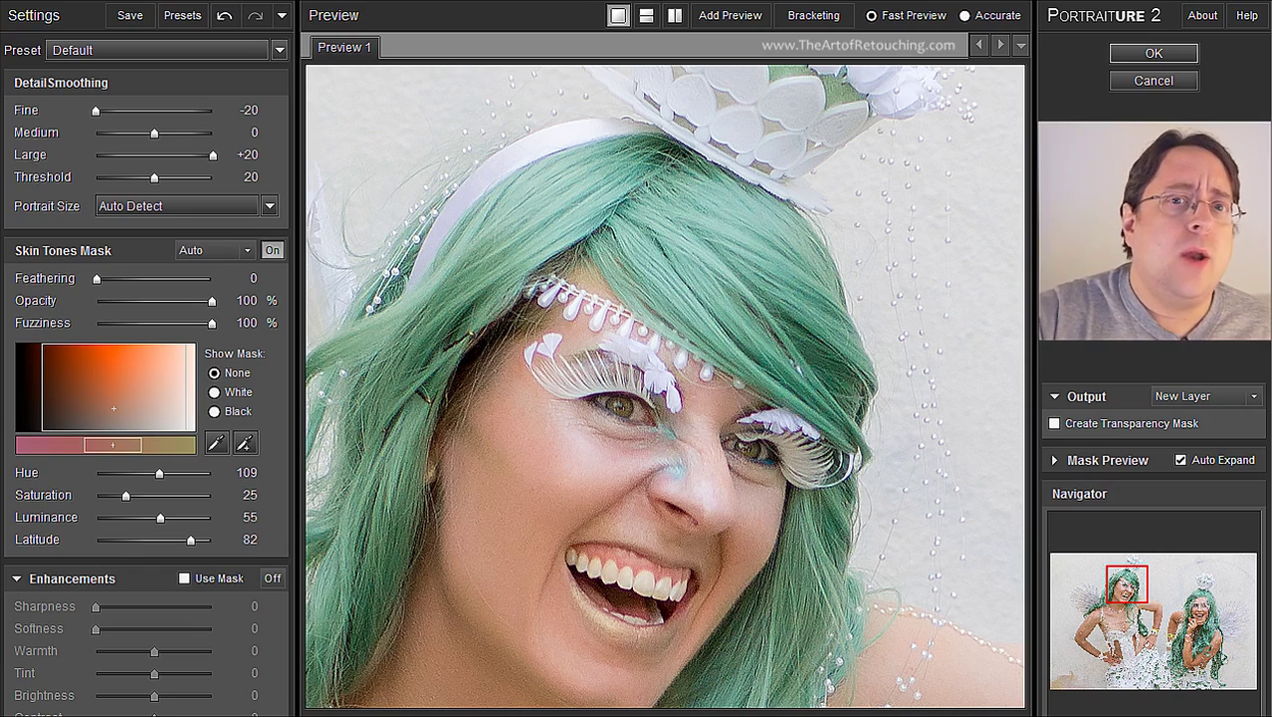
- Sample the skin tone on the woman's forehead with the eyedropper to build a custom skin mask with hue 96, saturation 27 and luminance 70
left_click(216, 445)
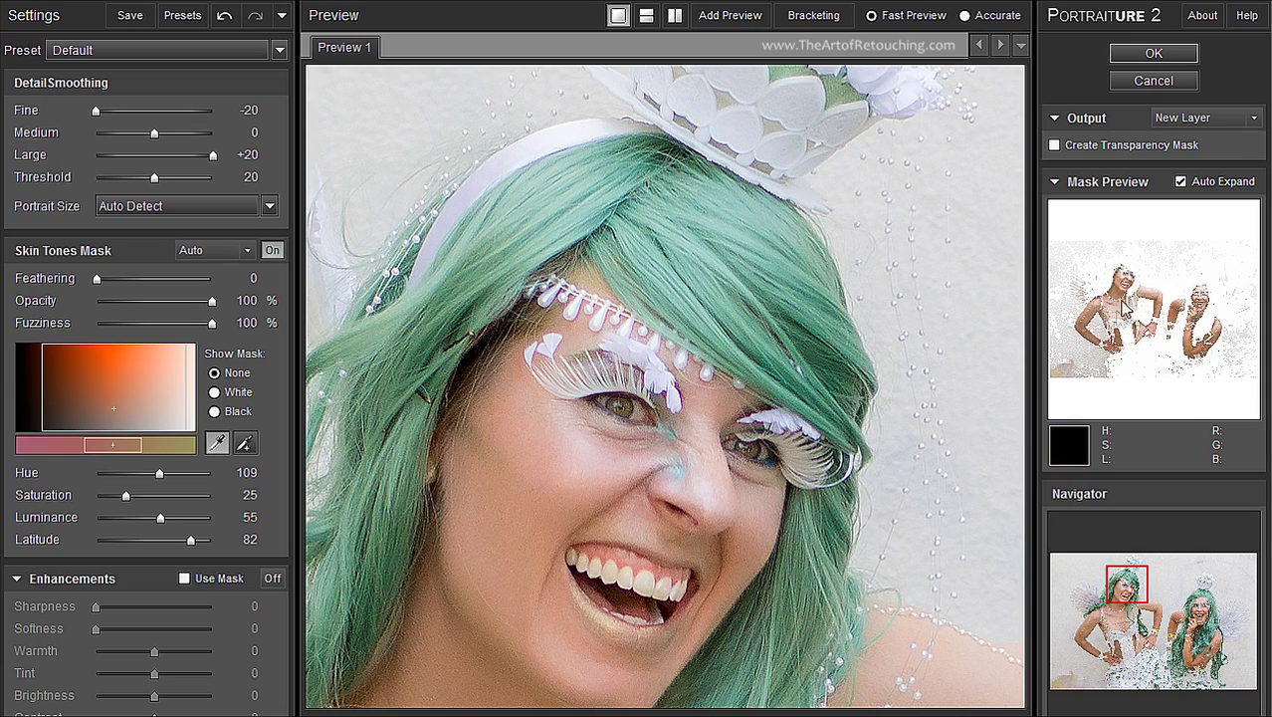
left_click(218, 447)
left_click(724, 394)
left_click(720, 394)
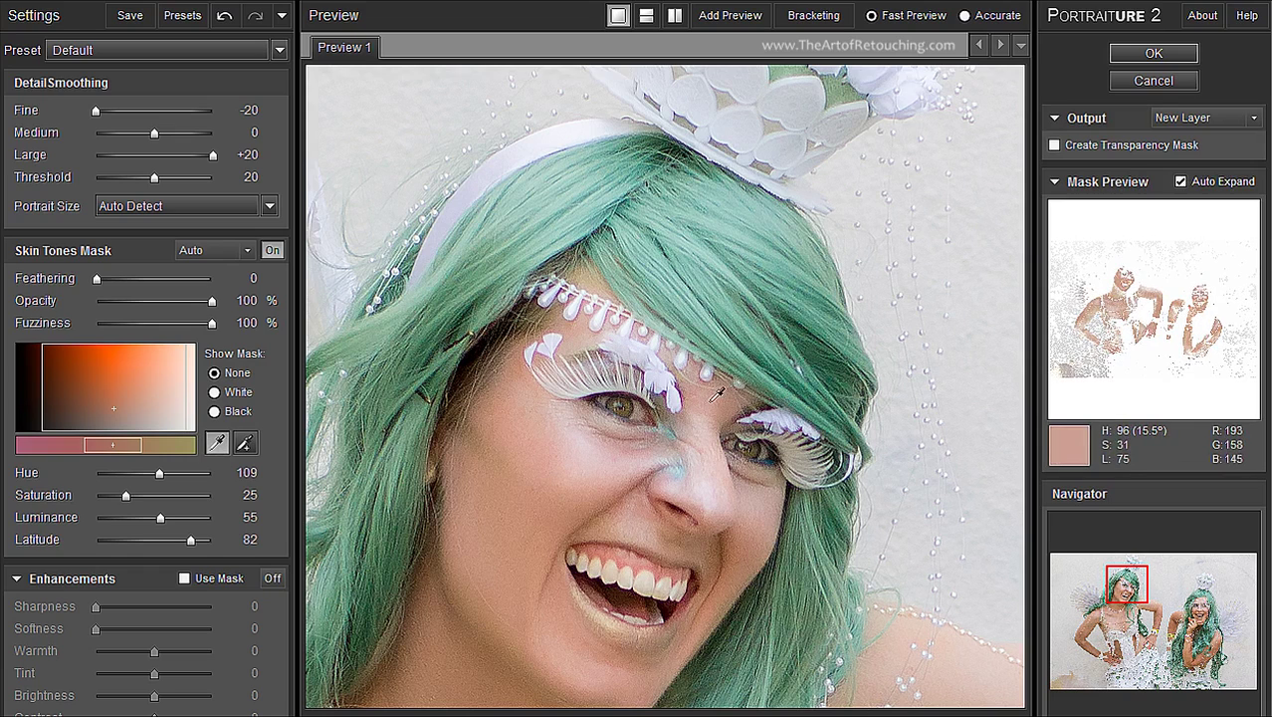
left_click(729, 395)
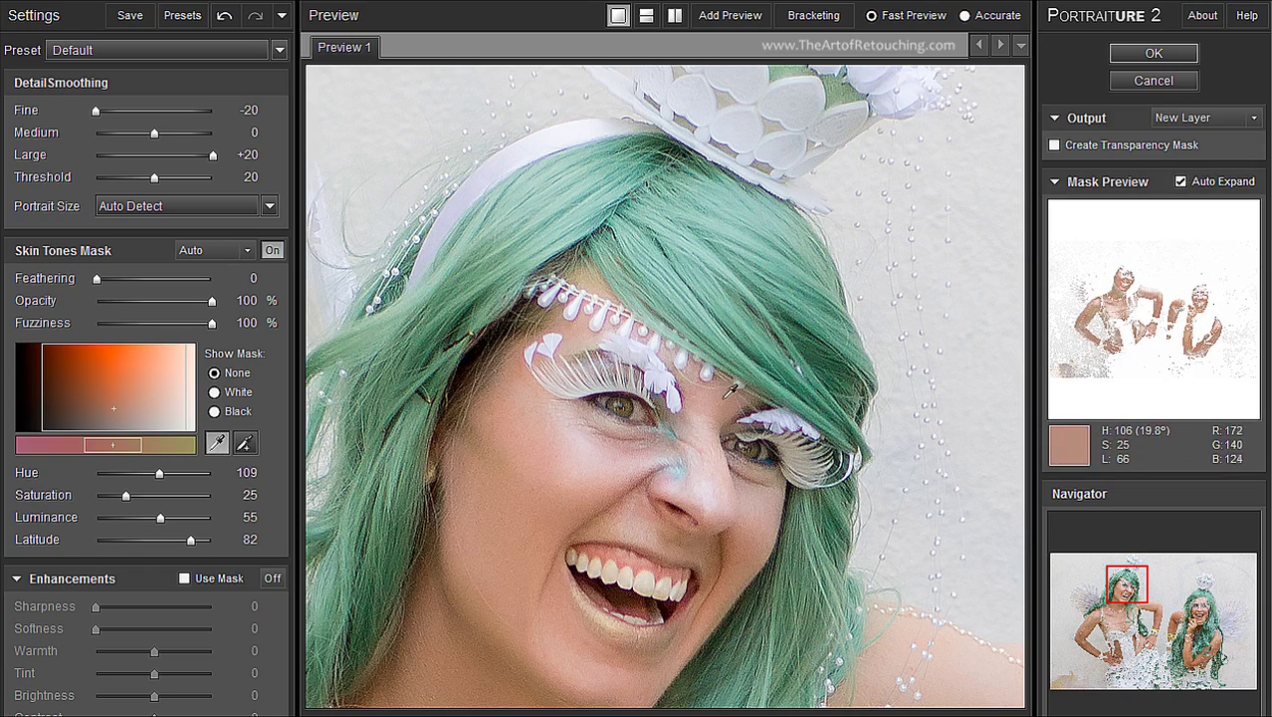
left_click(725, 393)
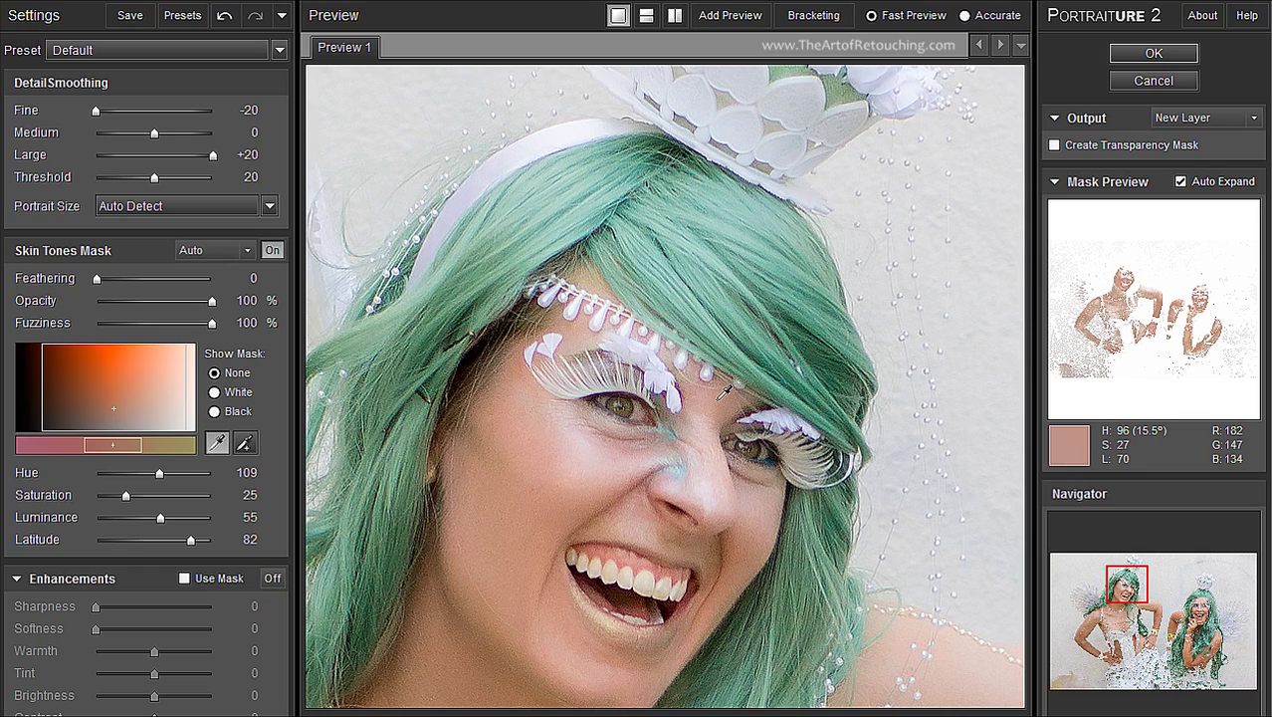
left_click(725, 393)
- Examine the custom skin mask's effect around the woman's face, hair and crown
left_click(245, 442)
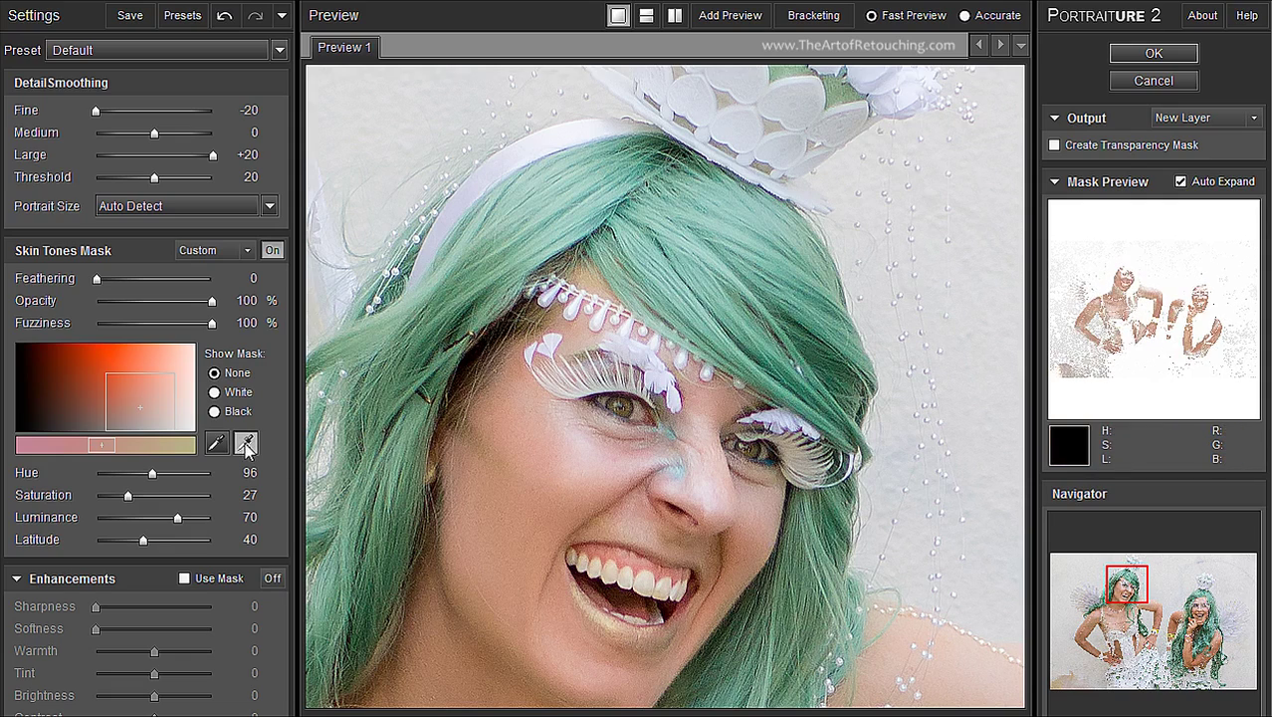
left_click_drag(667, 264, 559, 478)
left_click_drag(752, 425, 849, 266)
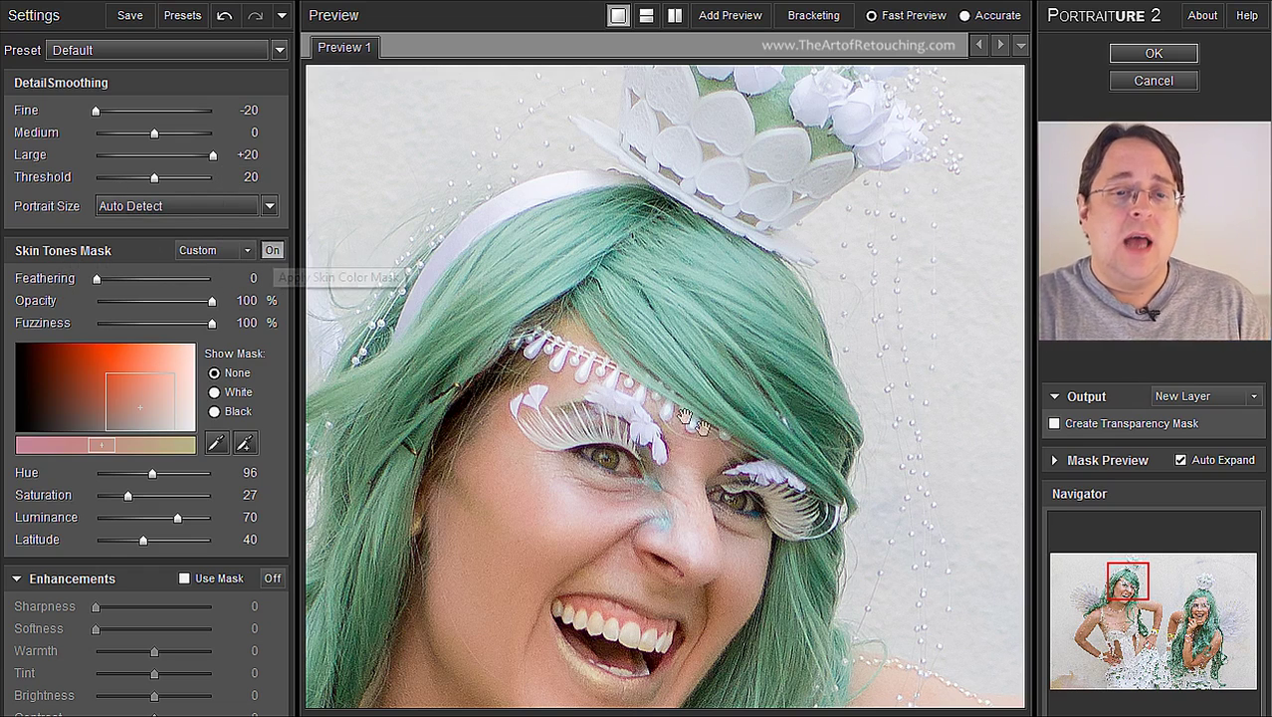
- Try the smoothing Threshold at 0 on the first woman's portrait, and set it to 10
left_click(219, 440)
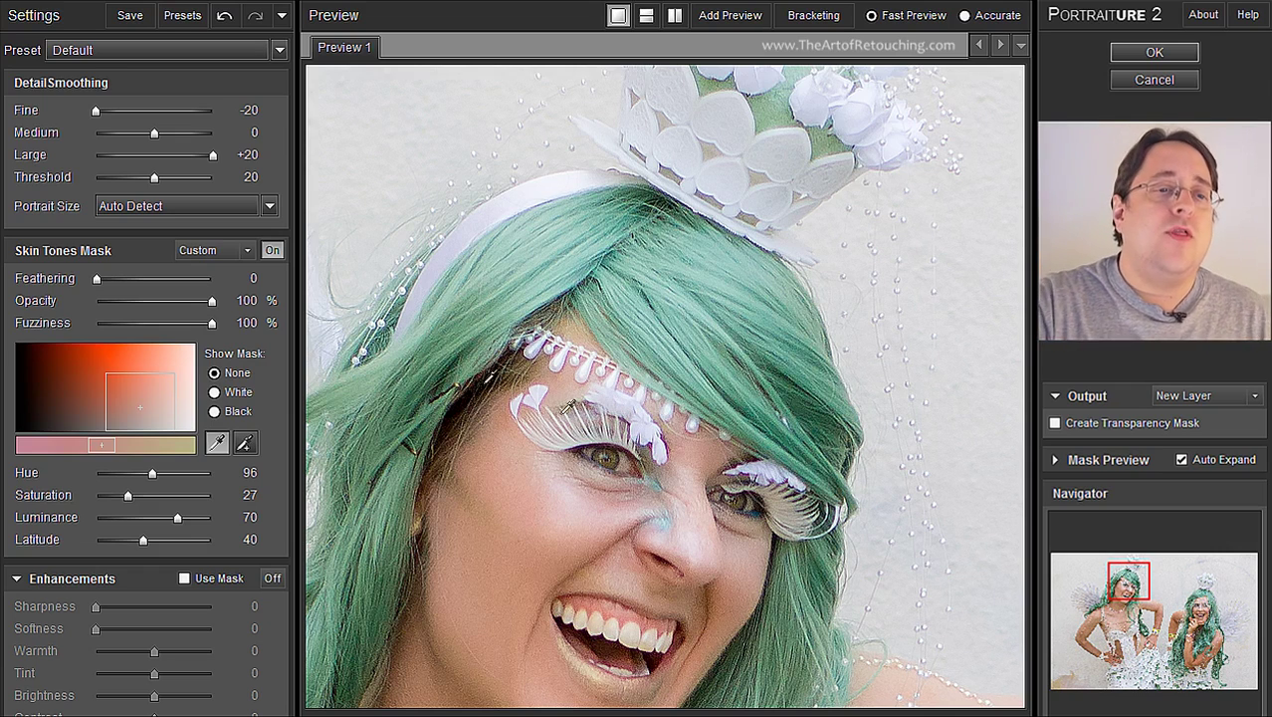
left_click_drag(151, 177, 123, 185)
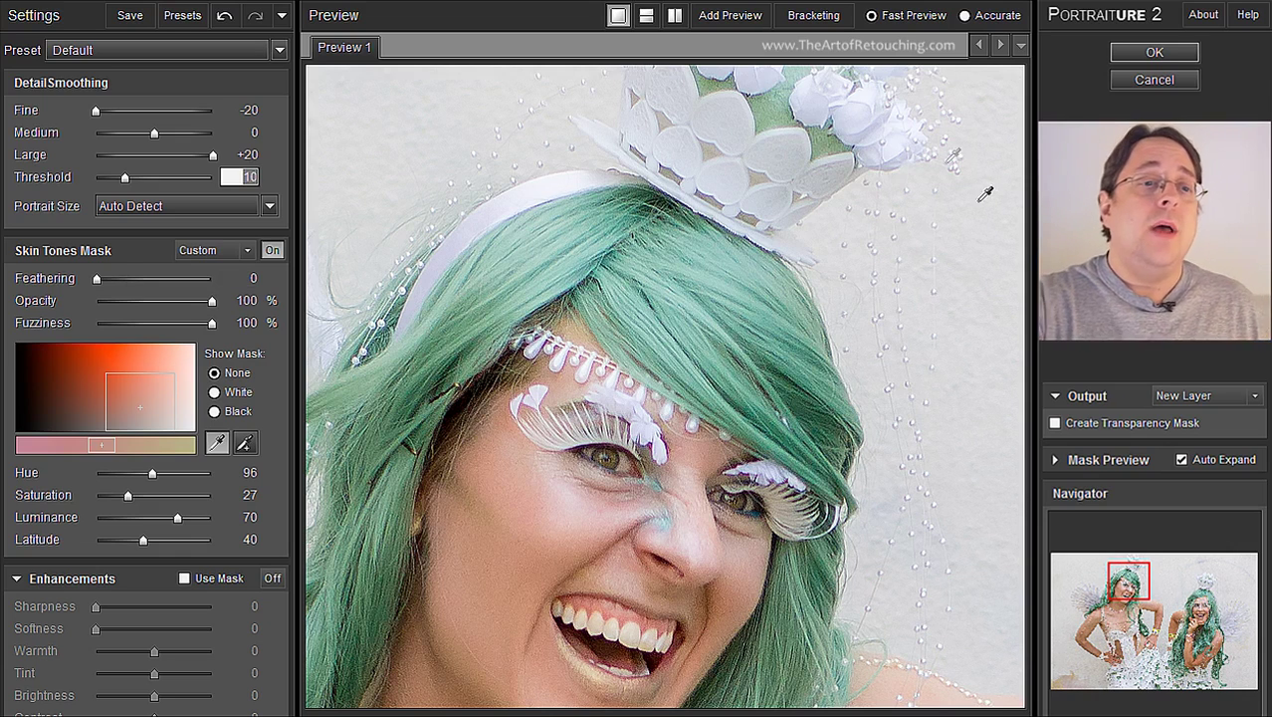
left_click_drag(124, 180, 80, 193)
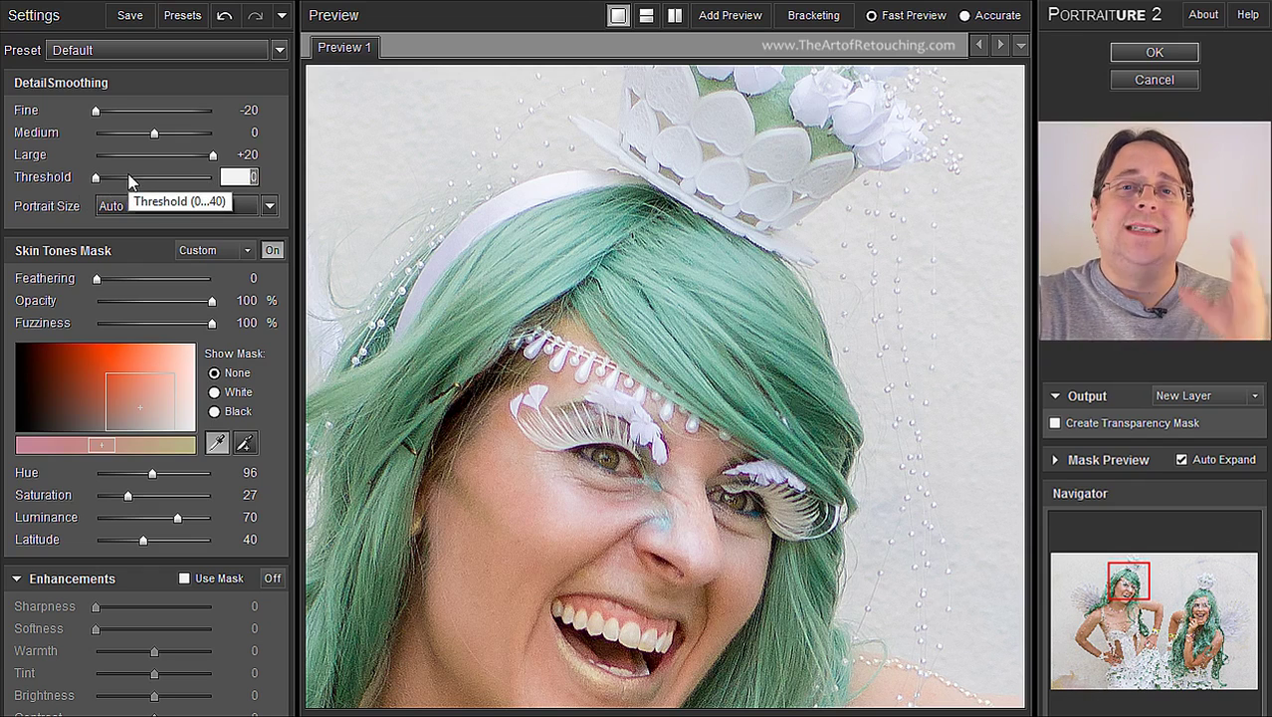
type("10")
key("Tab")
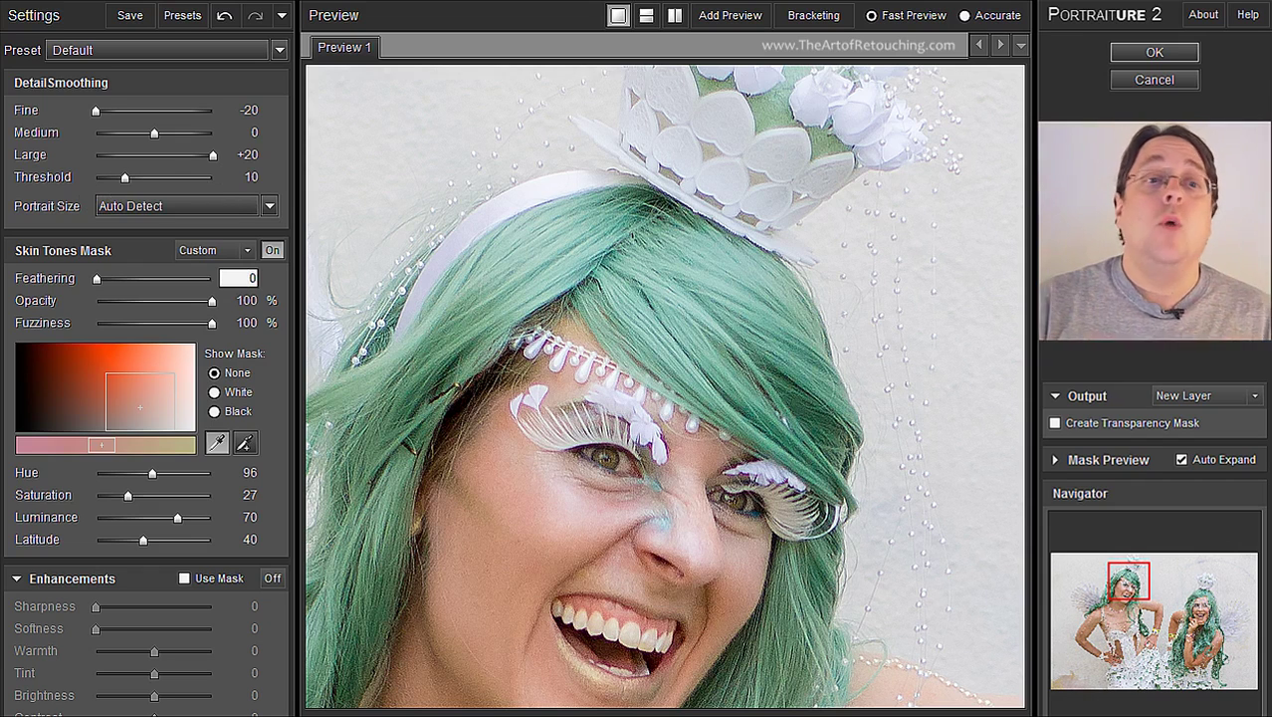
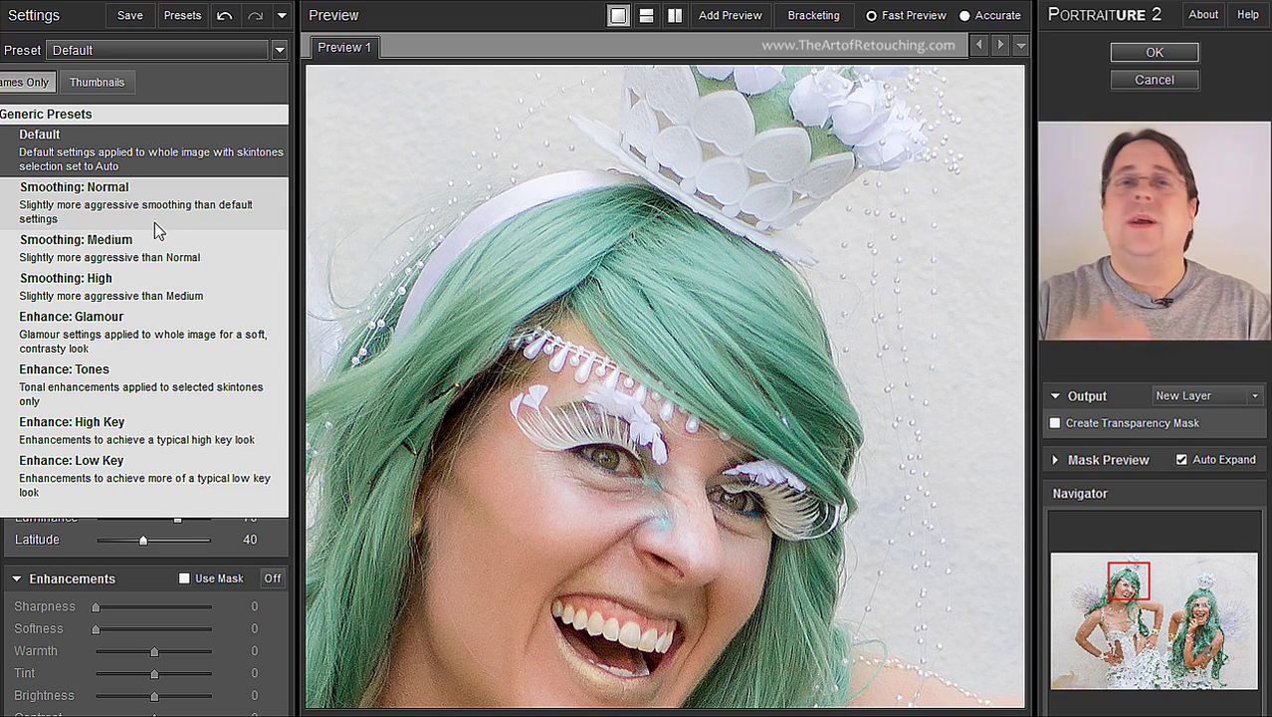
- Try the Enhance: Glamour preset on the woman's face, and the Enhance: Tones preset with Brightness at +2 and reduced Contrast
left_click(147, 329)
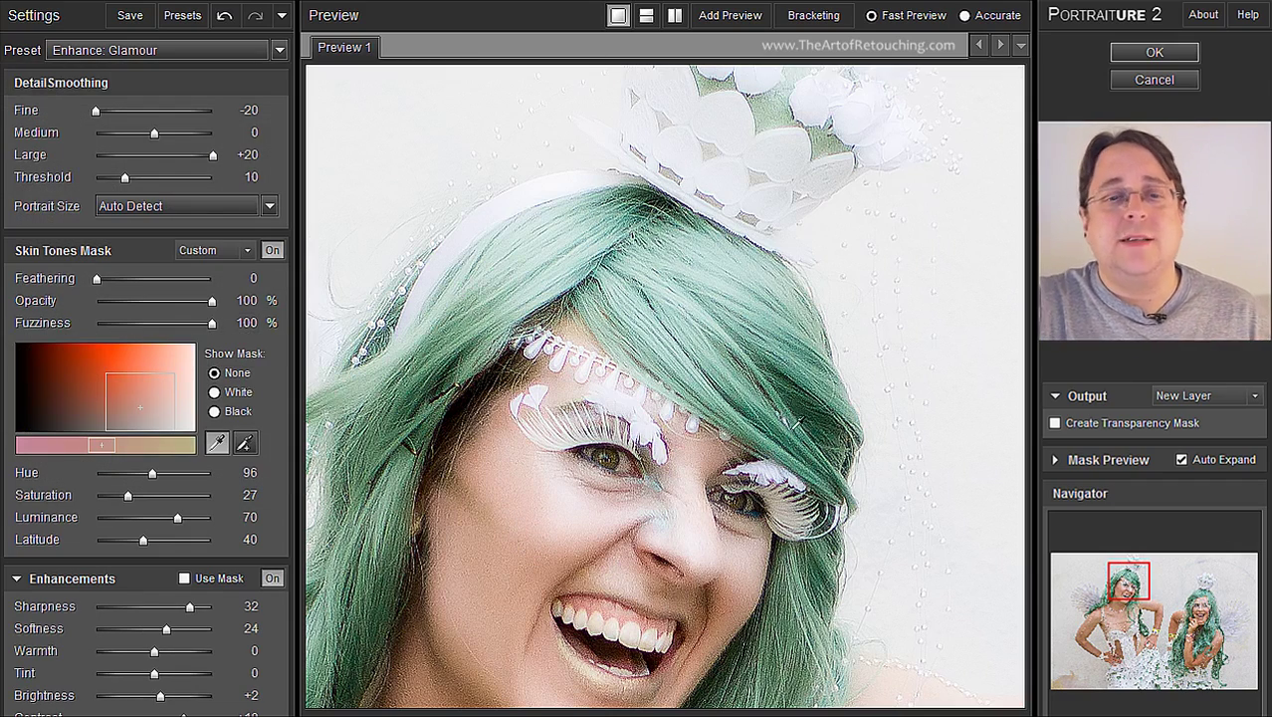
left_click_drag(1129, 580, 1122, 589)
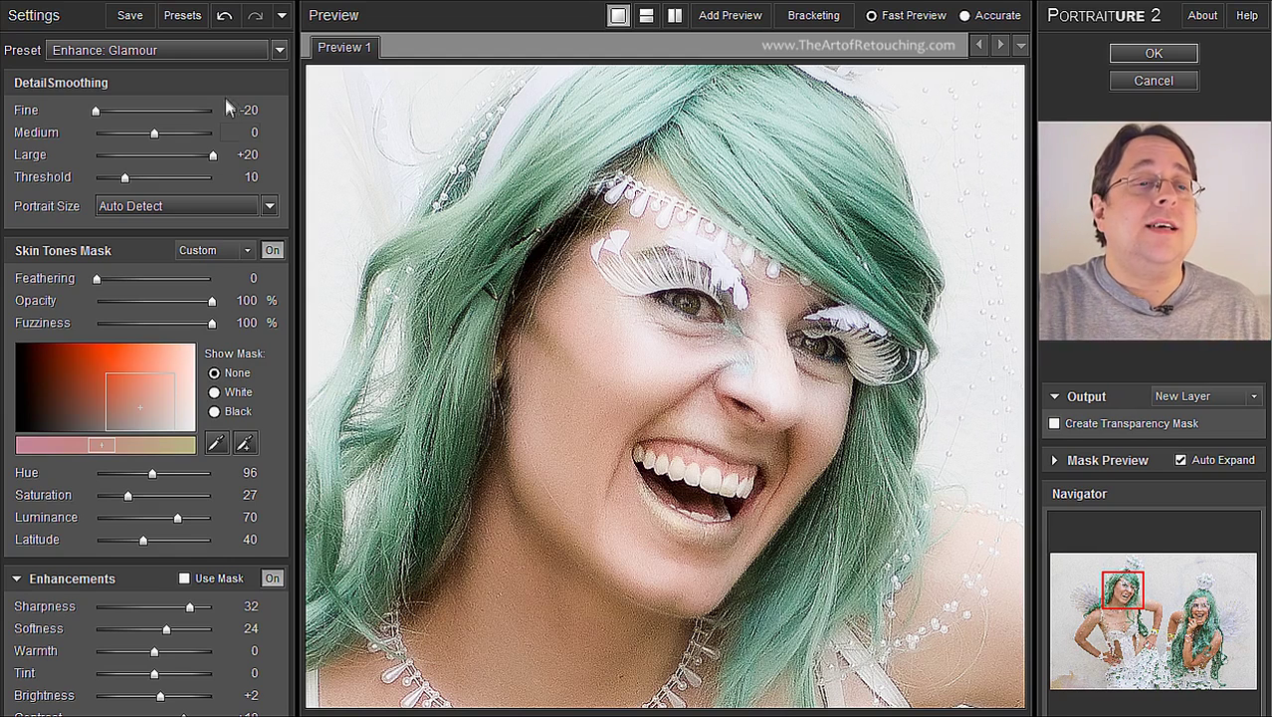
left_click(280, 50)
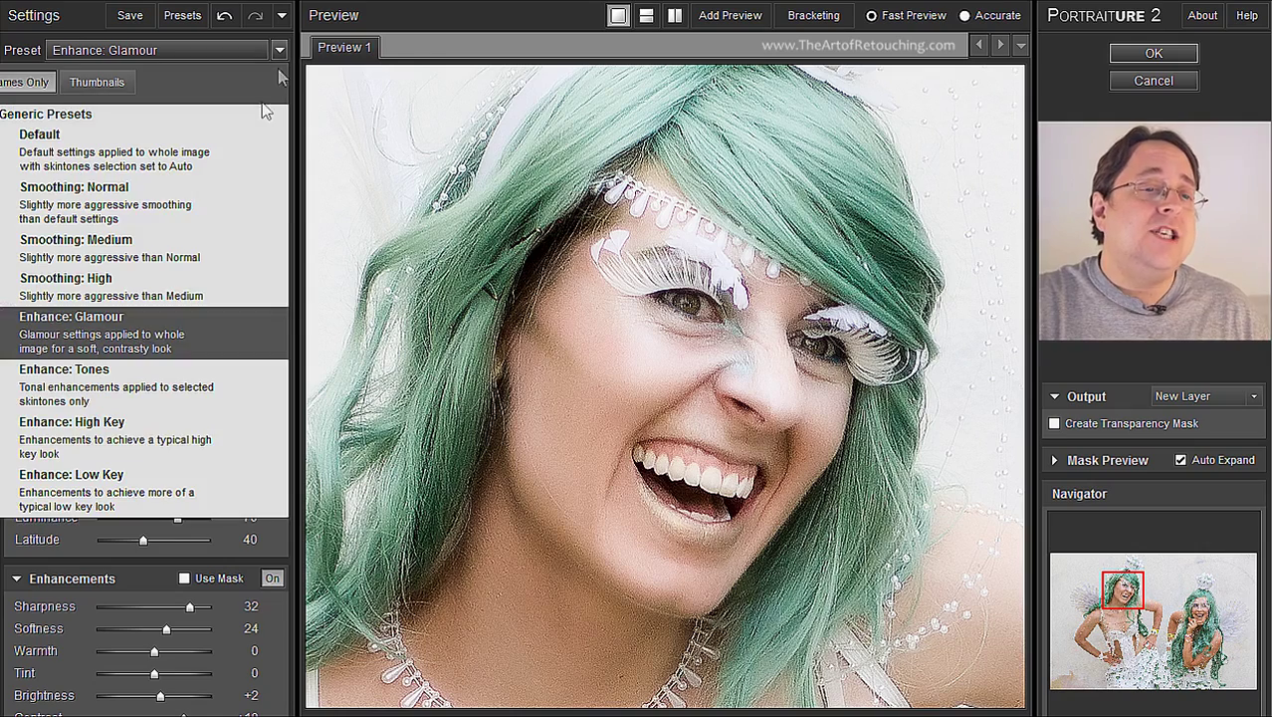
left_click(123, 388)
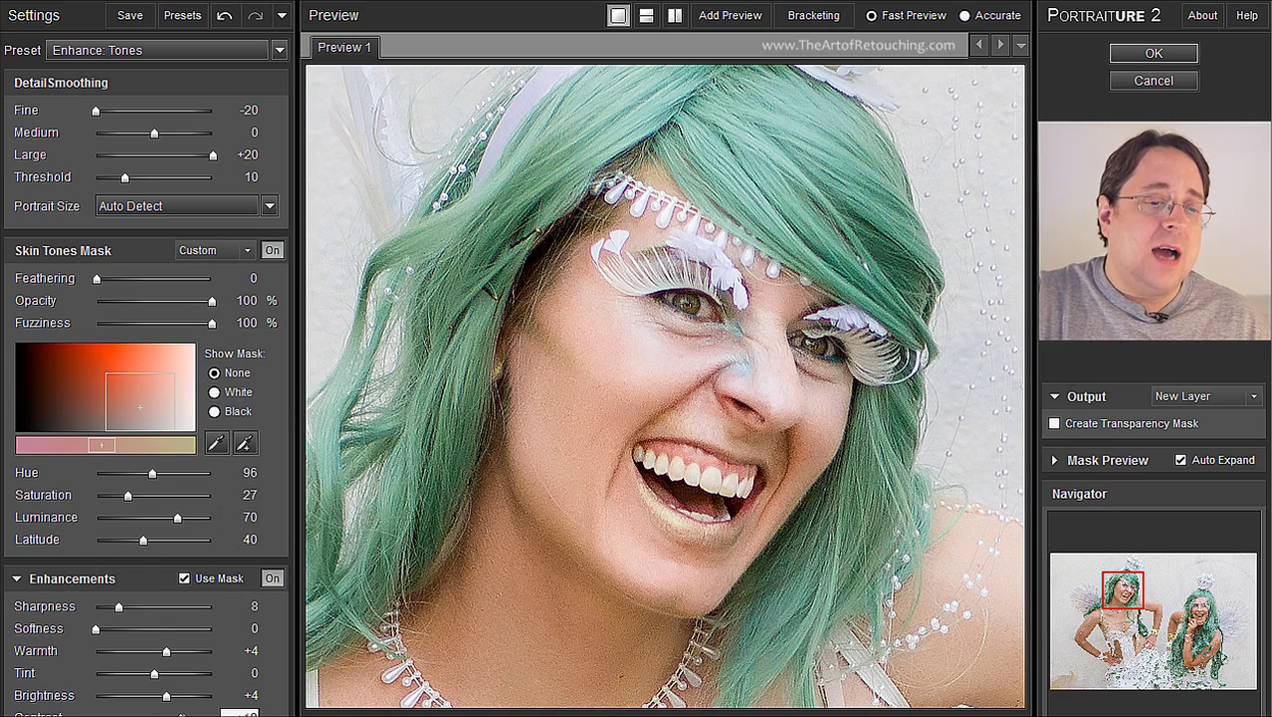
key("Up")
key("Up")
left_click_drag(166, 694, 161, 695)
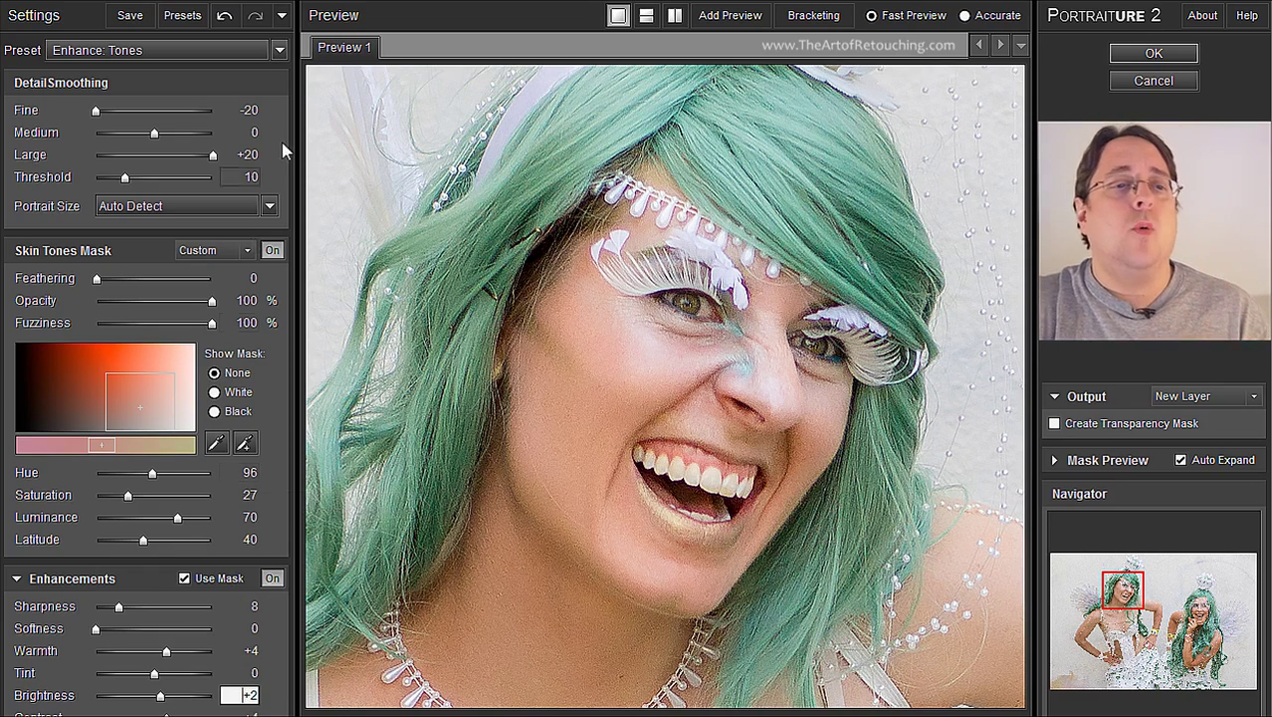
- Reapply the Default preset and set the detail smoothing to Fine -20 and Large +20
left_click(280, 50)
left_click(113, 150)
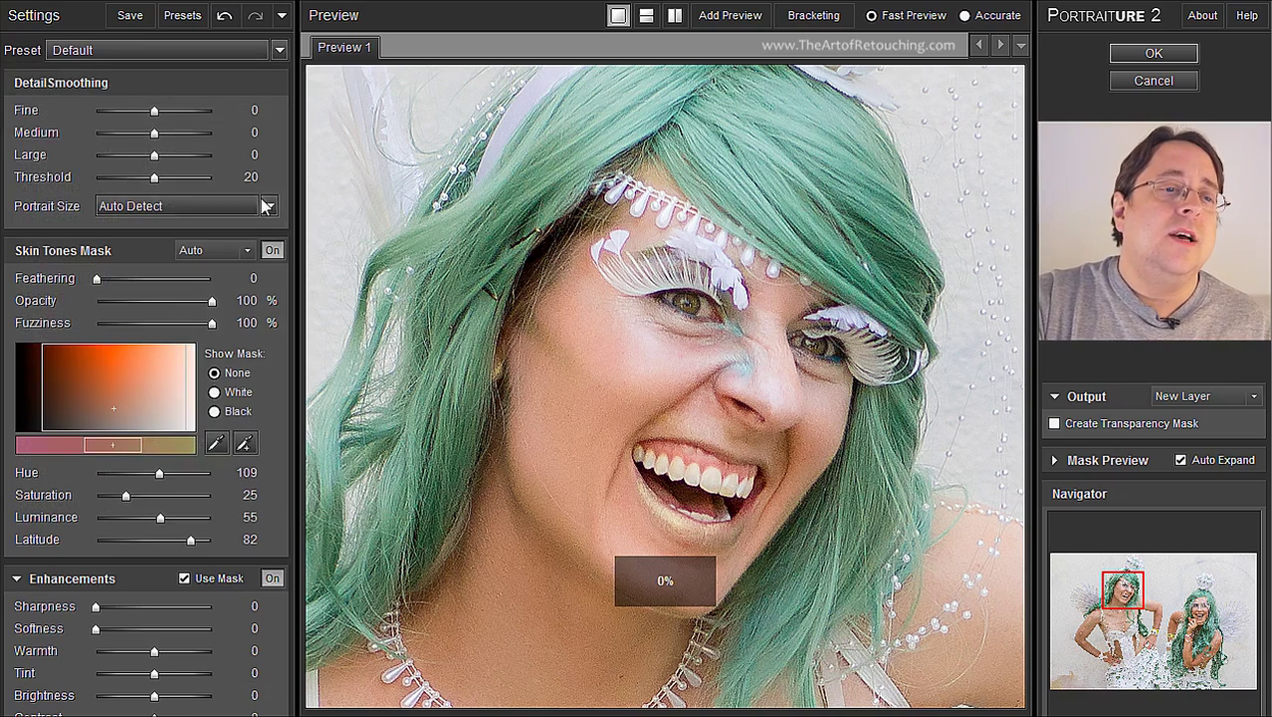
left_click_drag(154, 111, 96, 109)
left_click_drag(154, 157, 312, 162)
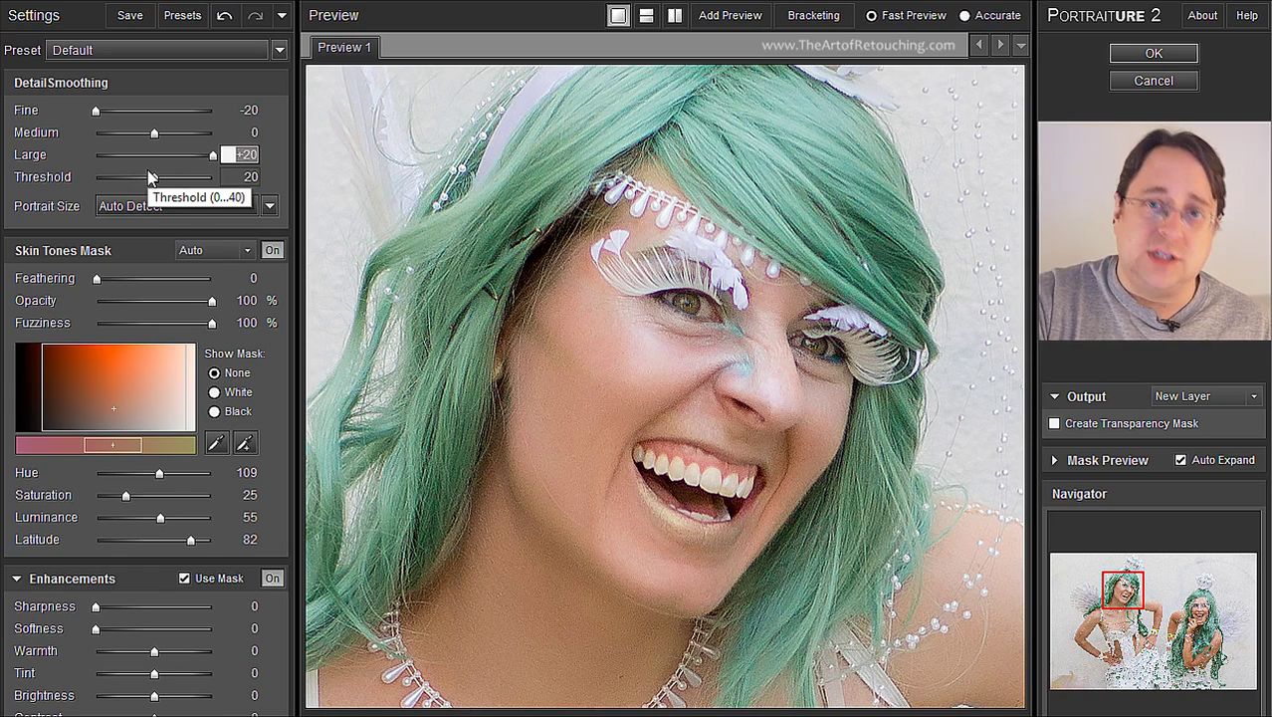
- Compare smoothing Threshold values of 10, 5 and 3 on the first woman's face and neck, and set it to 10
left_click_drag(702, 420, 707, 394)
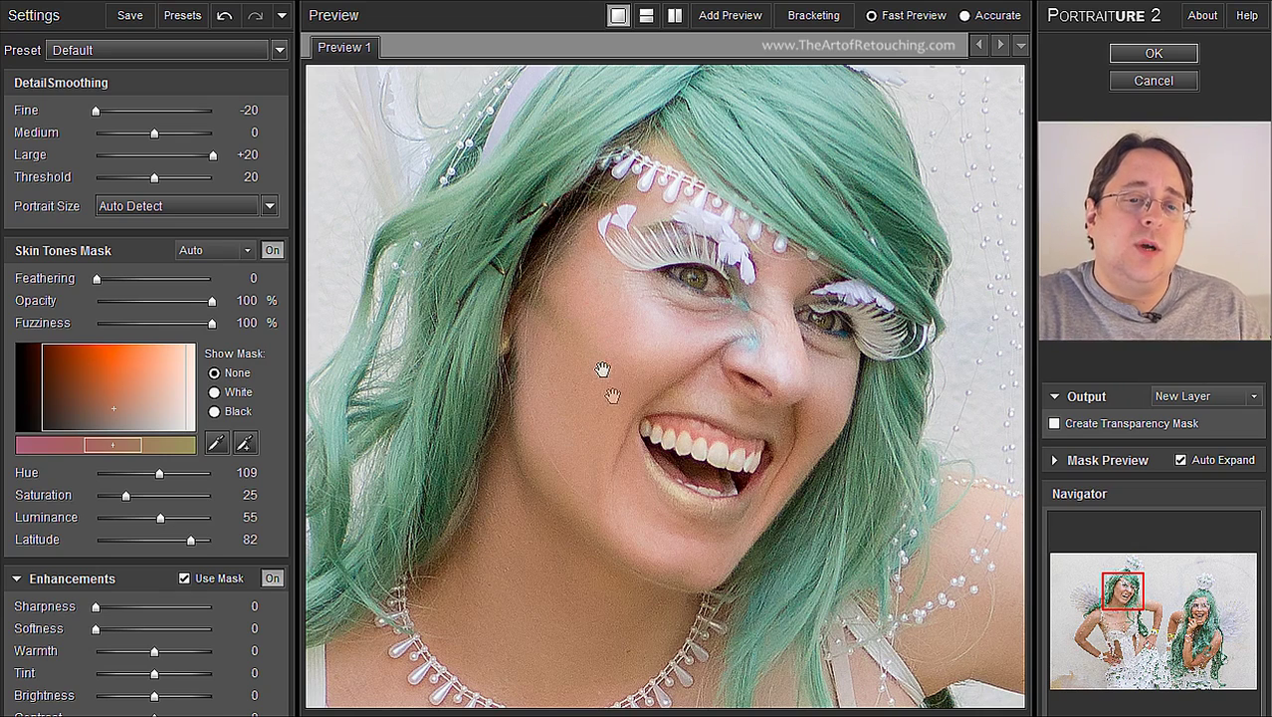
scroll(735, 481, "down", 3)
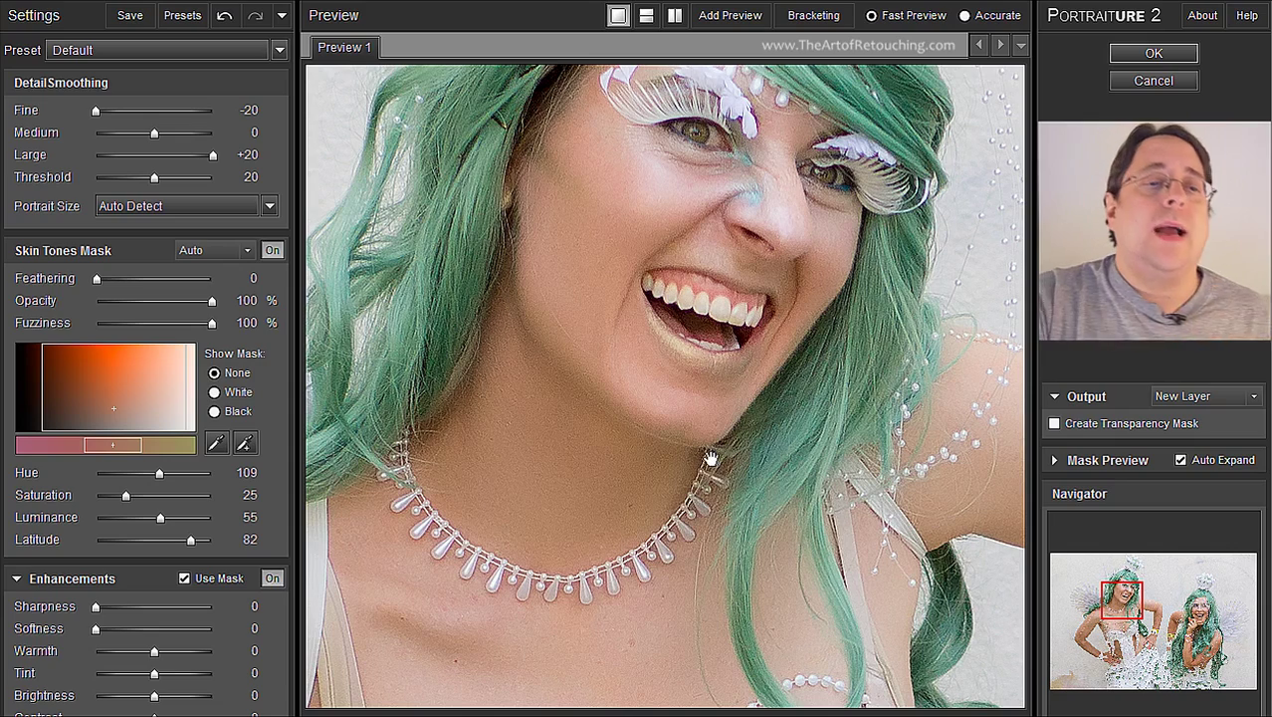
left_click_drag(681, 434, 673, 478)
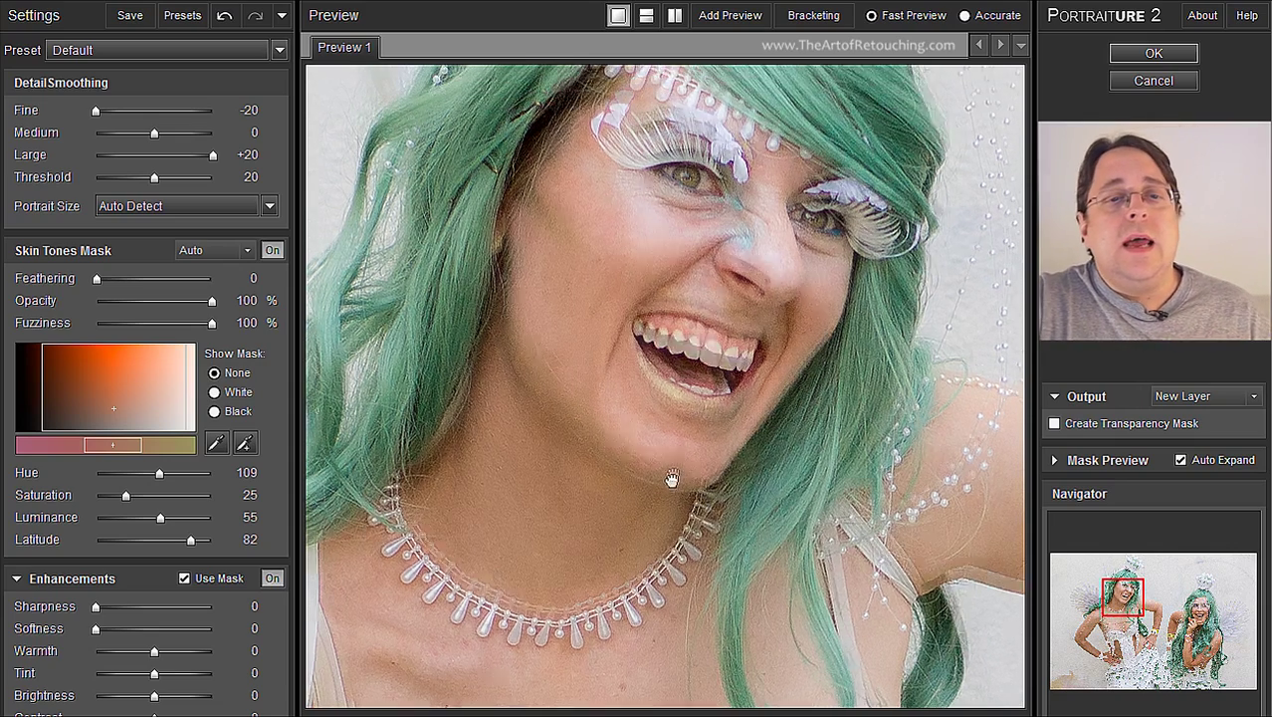
left_click_drag(150, 177, 124, 185)
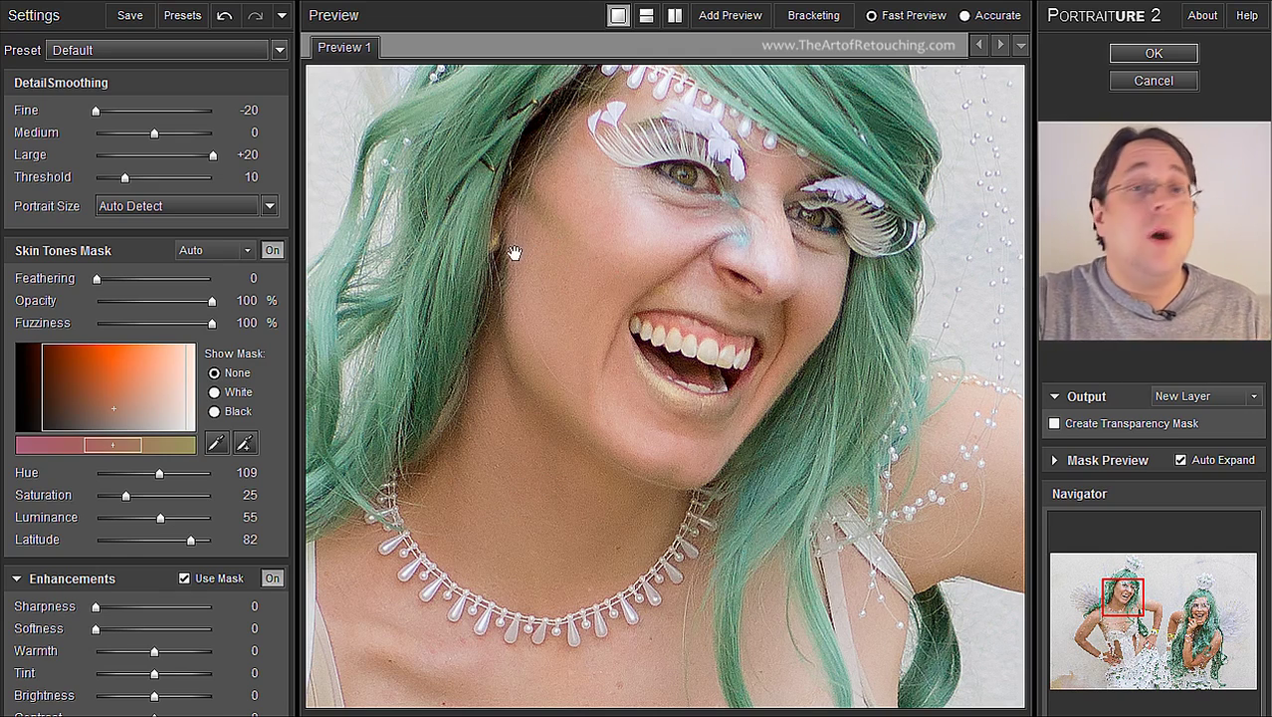
left_click_drag(124, 177, 110, 183)
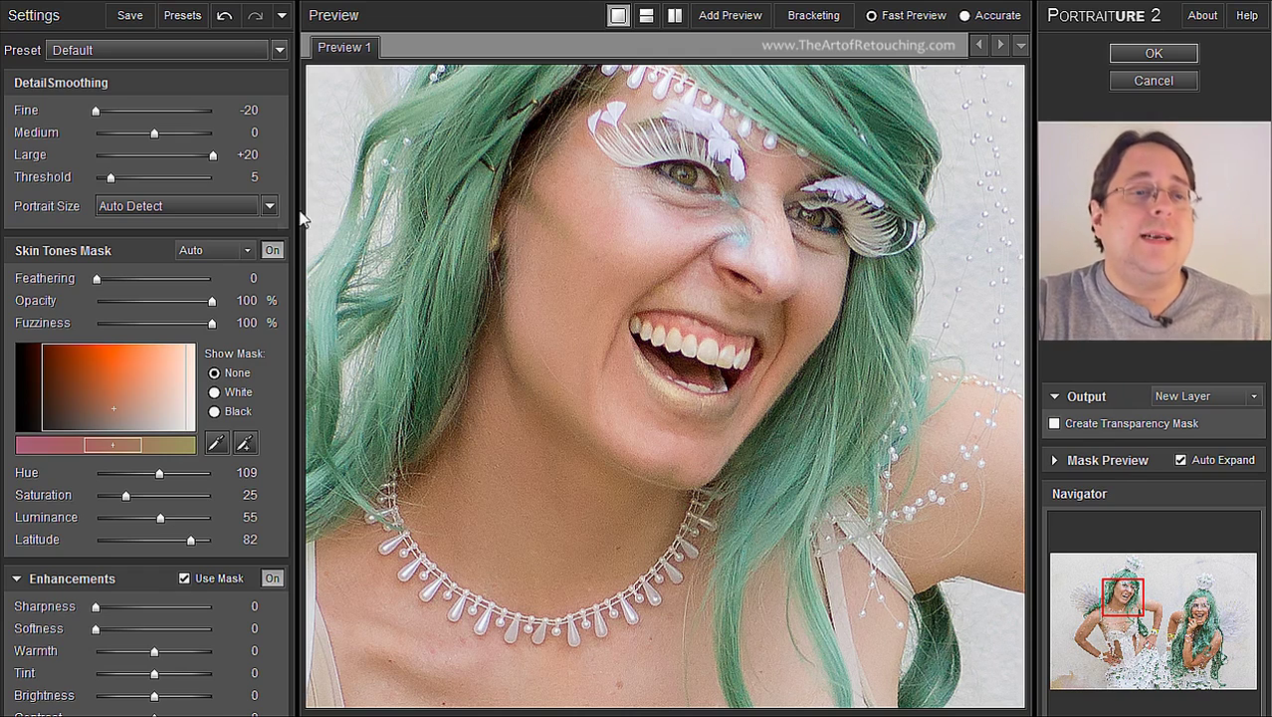
left_click_drag(112, 179, 108, 179)
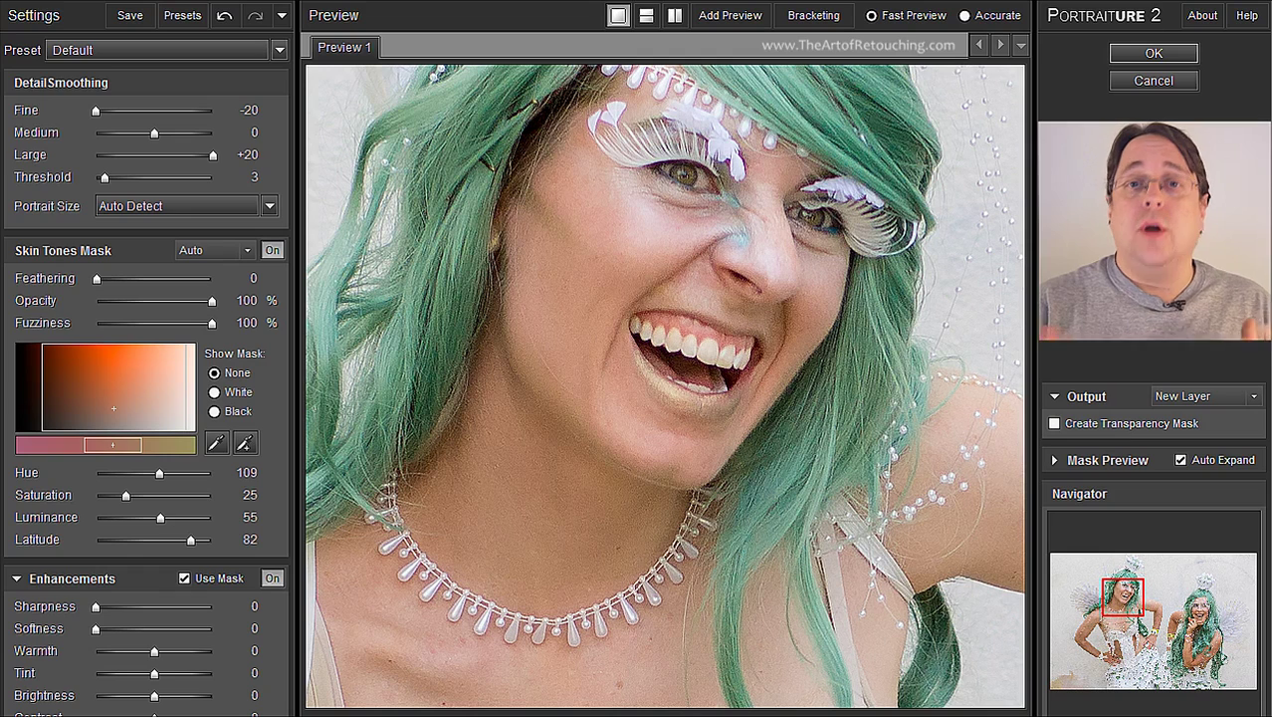
left_click(116, 180)
scroll(120, 181, "up", 3)
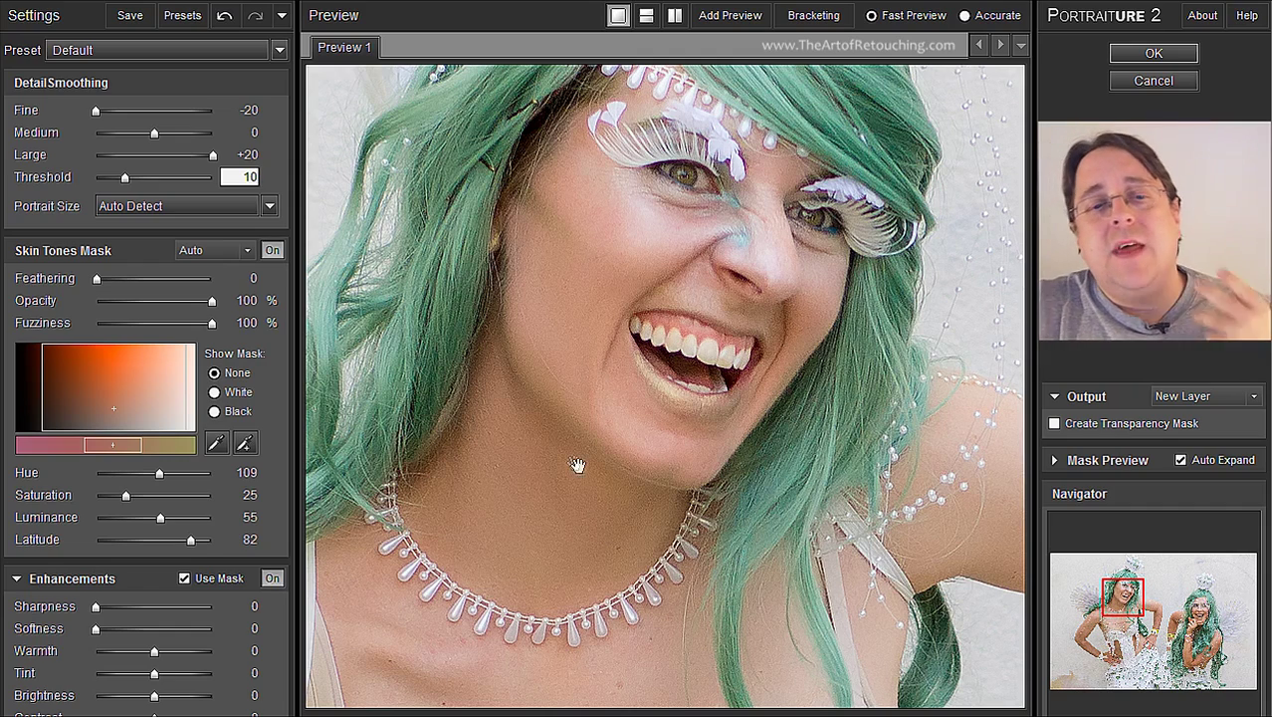
- Check the chest and bent arm, try the smoothing Threshold at 40, and return it to 10
left_click_drag(508, 481, 633, 156)
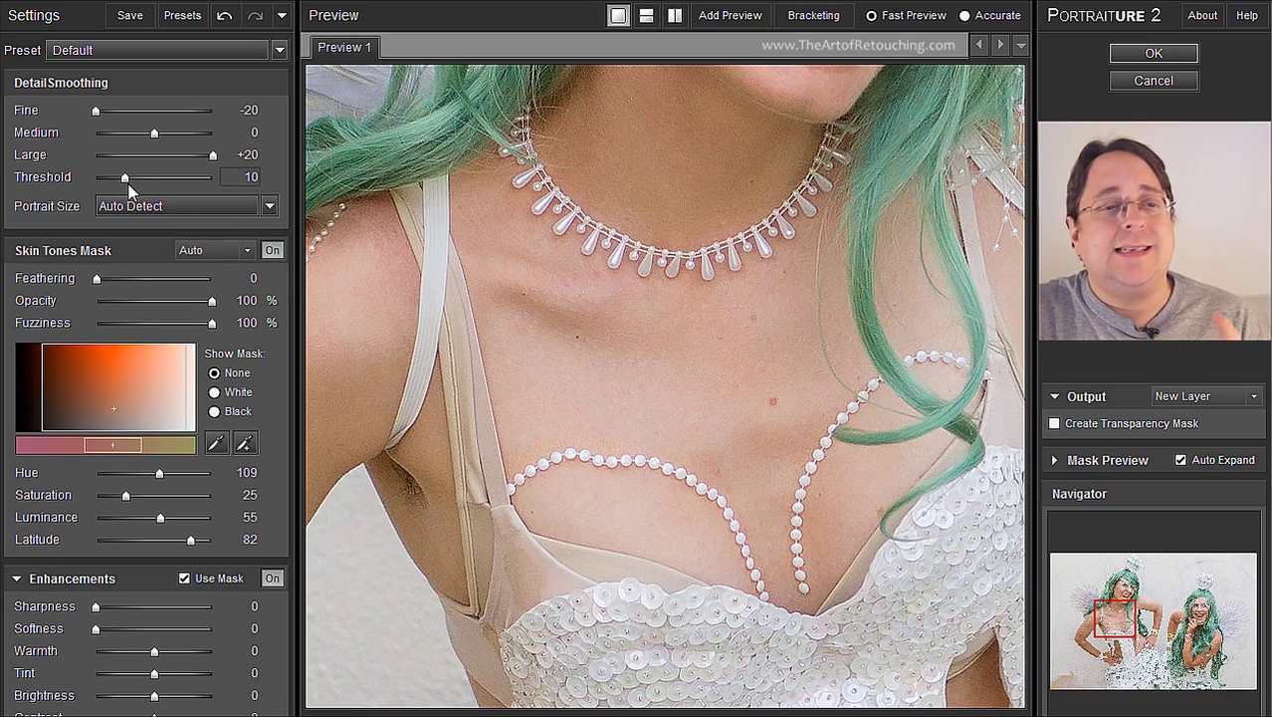
left_click_drag(503, 379, 887, 136)
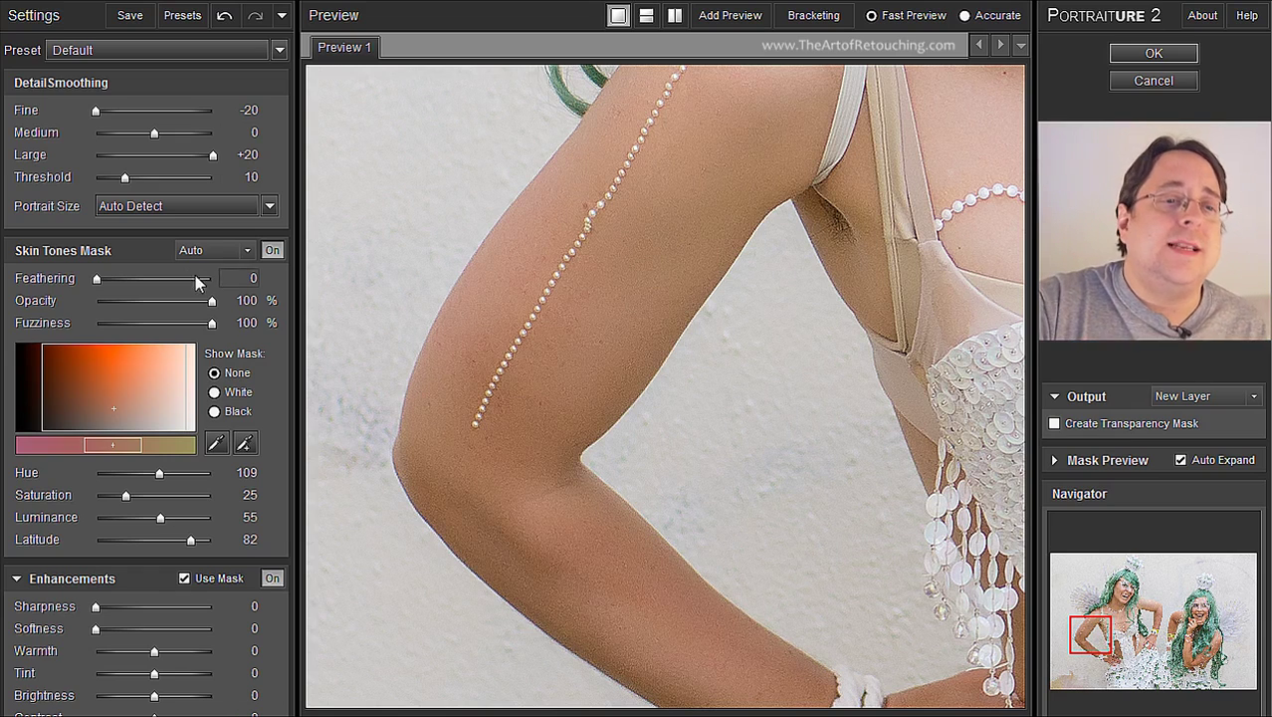
left_click_drag(123, 177, 212, 177)
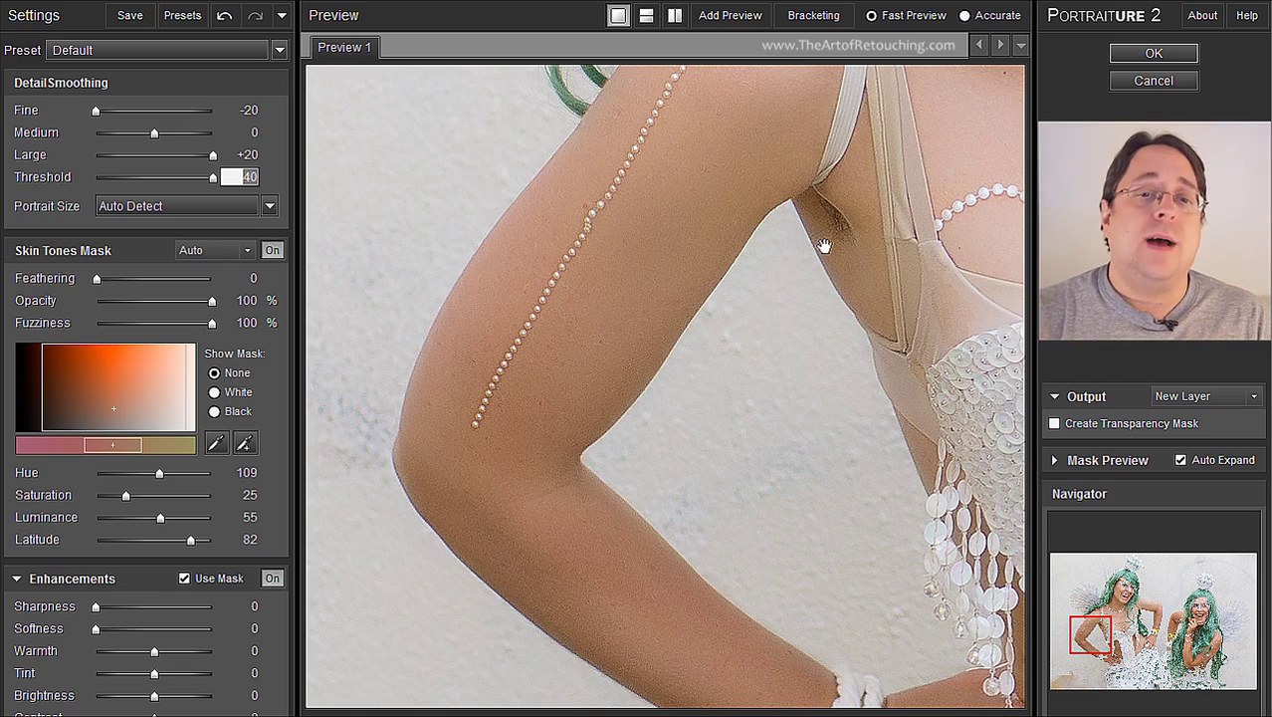
type("10")
key("Return")
- Compare Fine detail smoothing at +20 and -20 on a close-up of the second woman's arm, and leave it at -20
left_click_drag(489, 162, 460, 560)
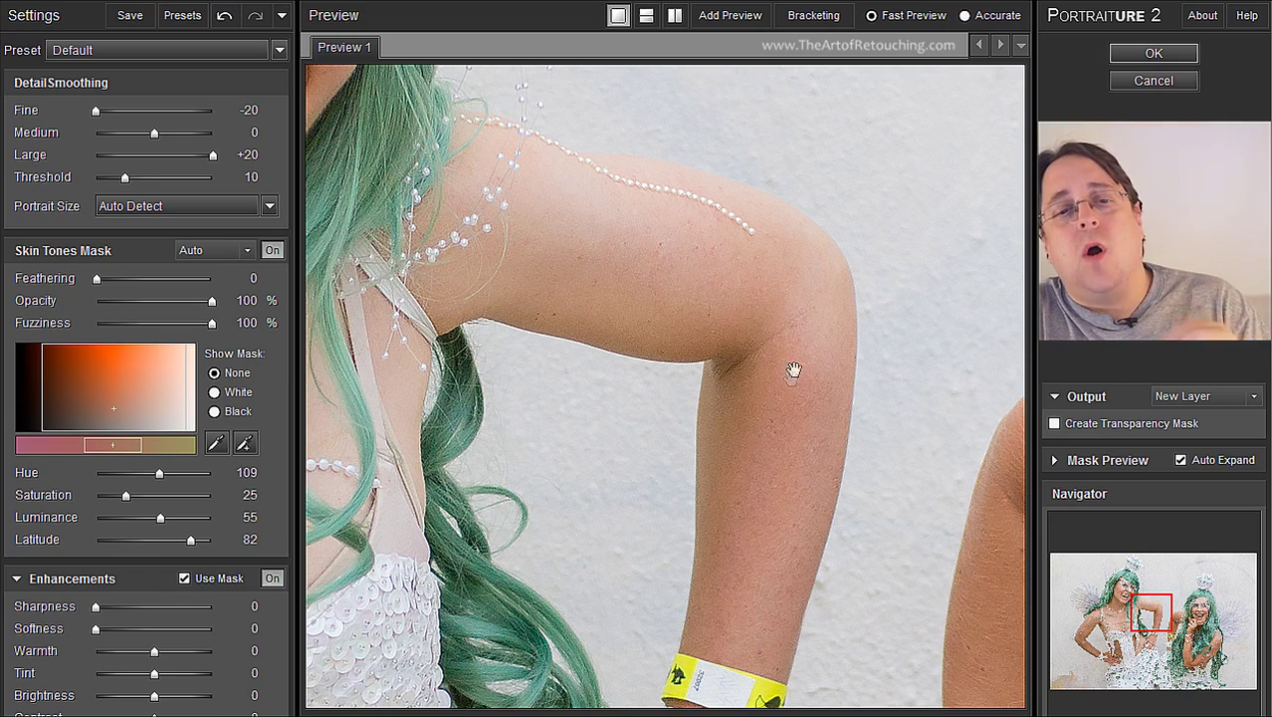
left_click_drag(855, 420, 319, 178)
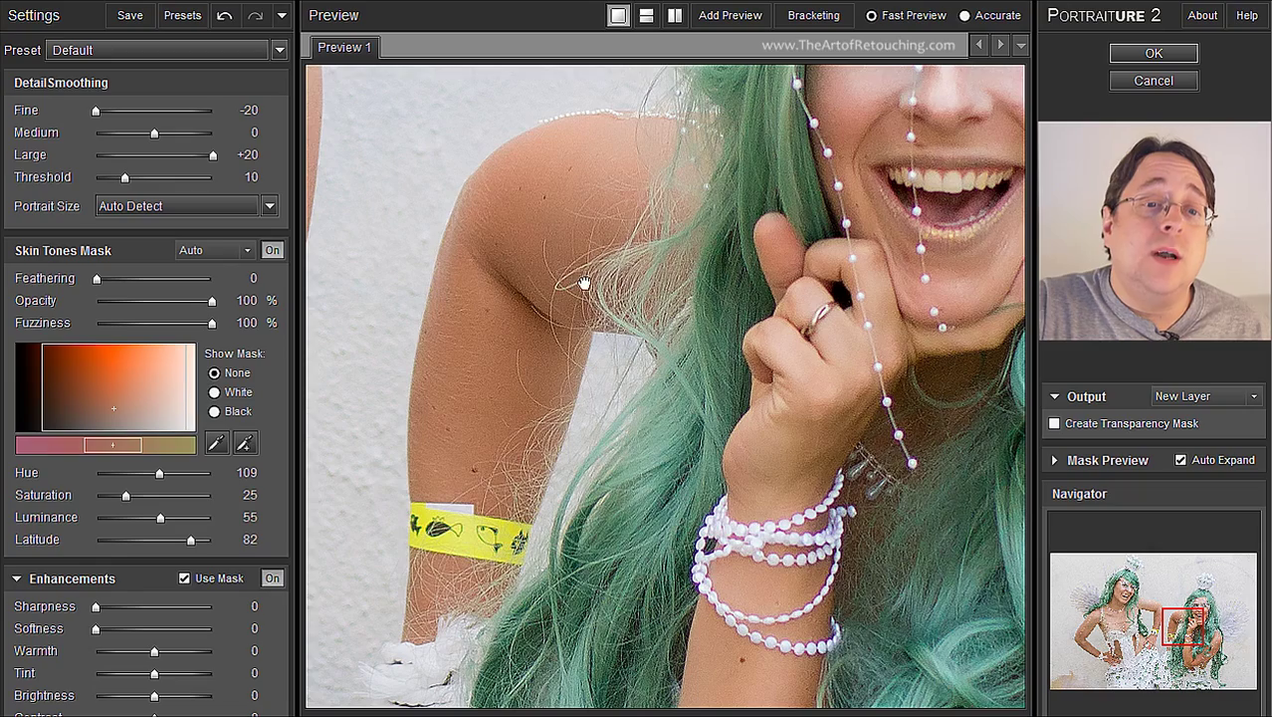
left_click_drag(895, 481, 515, 46)
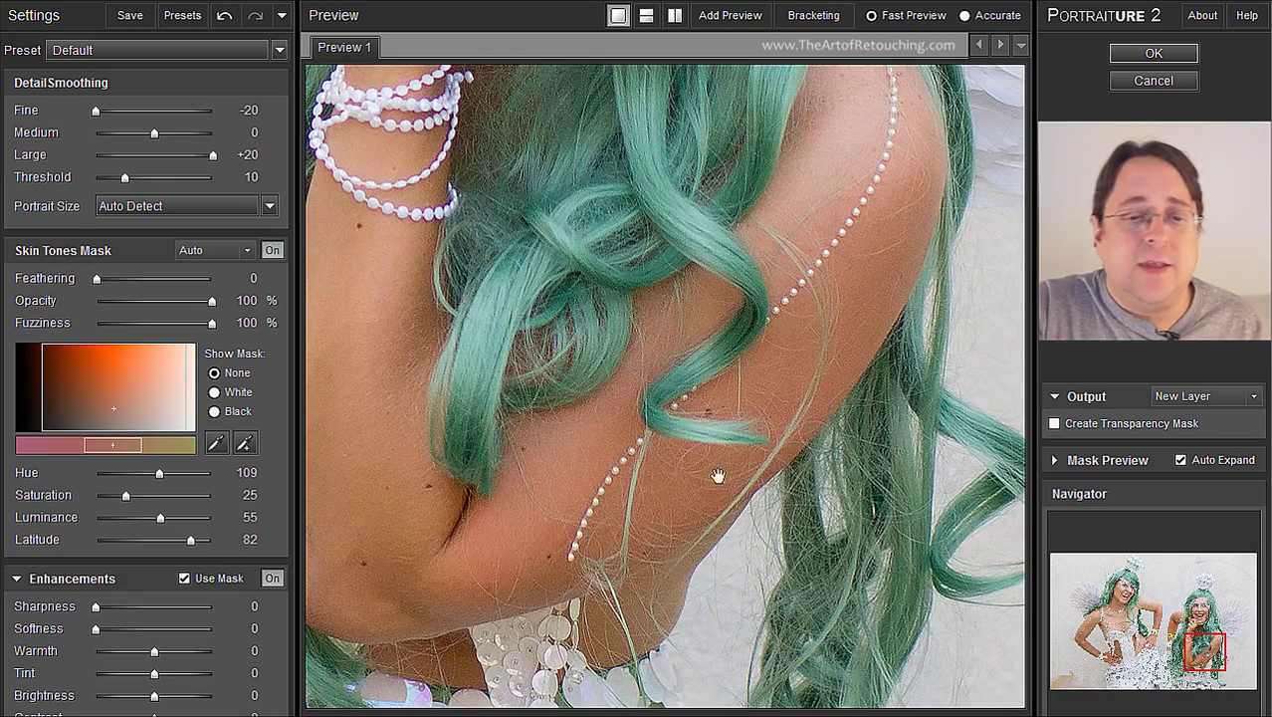
key("ctrl+plus")
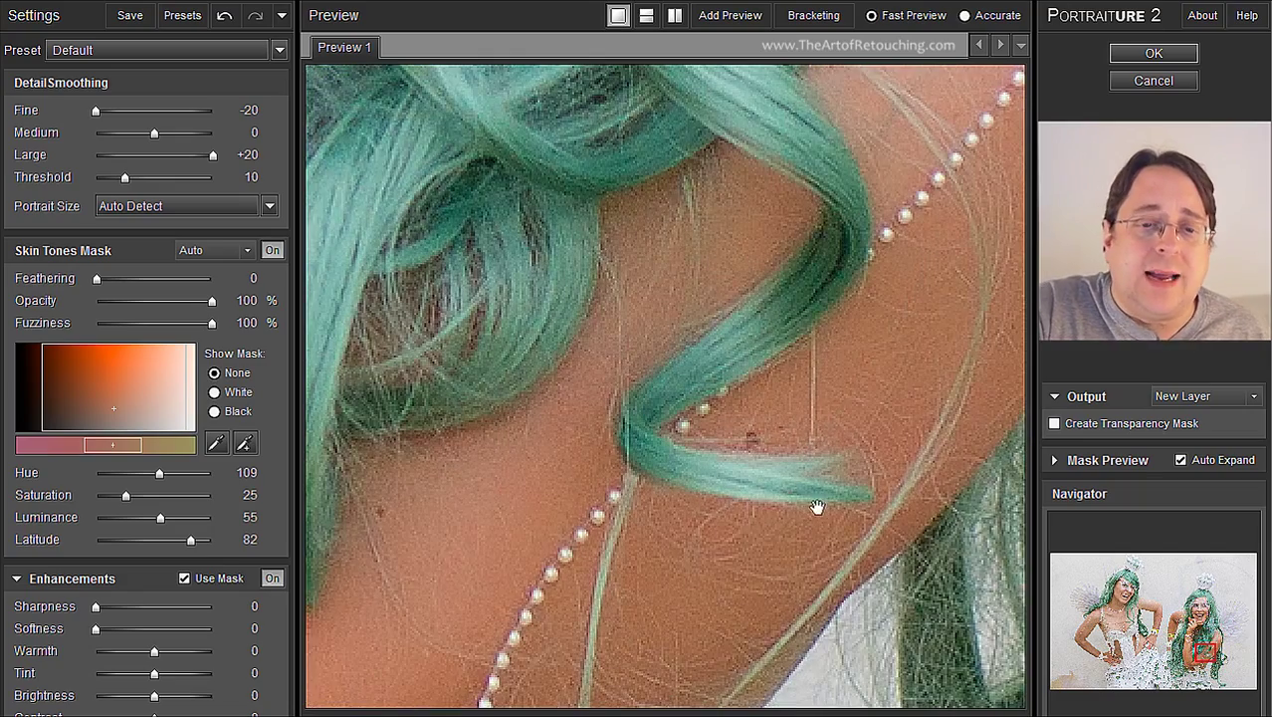
left_click_drag(816, 509, 831, 339)
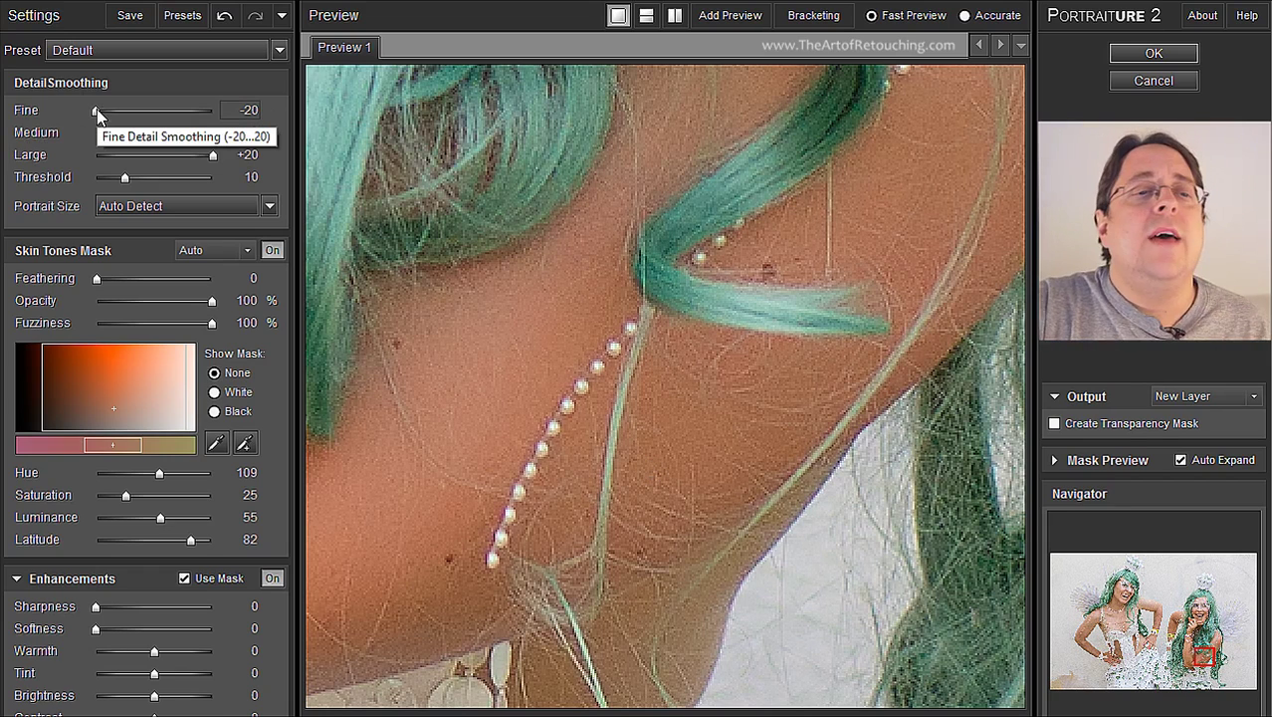
double_click(238, 109)
type("20")
key("Return")
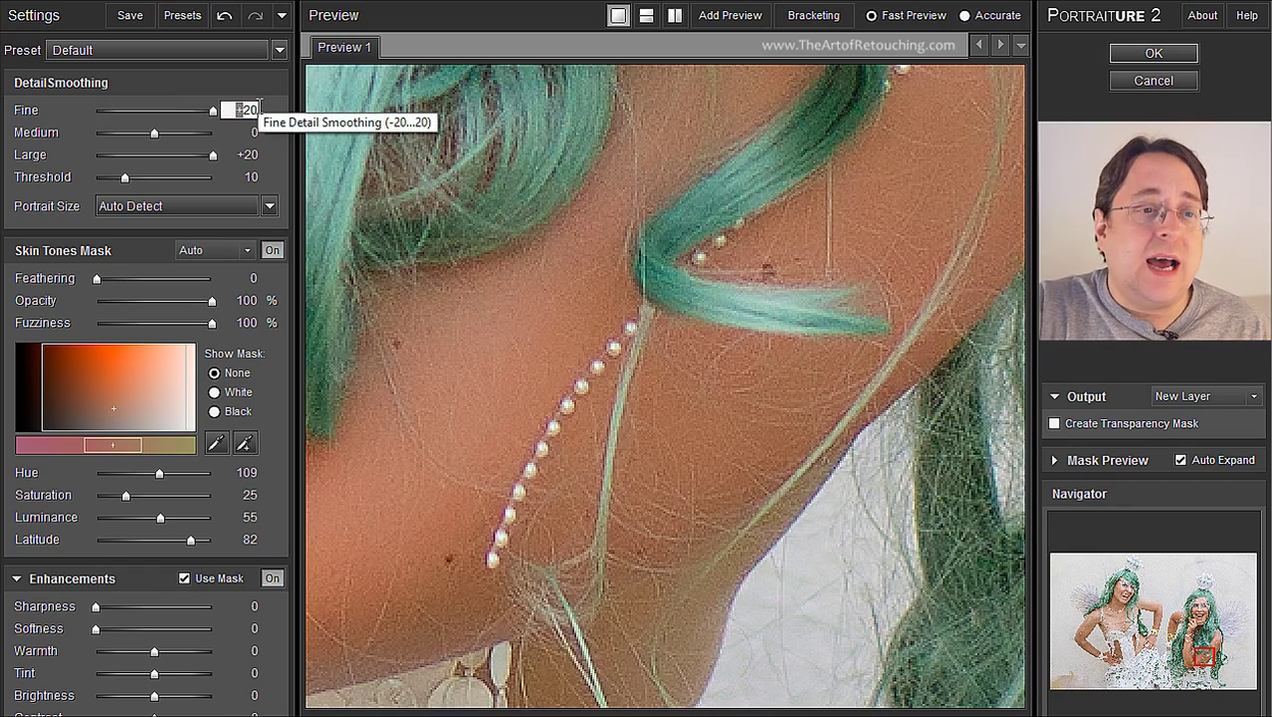
left_click_drag(210, 109, 20, 110)
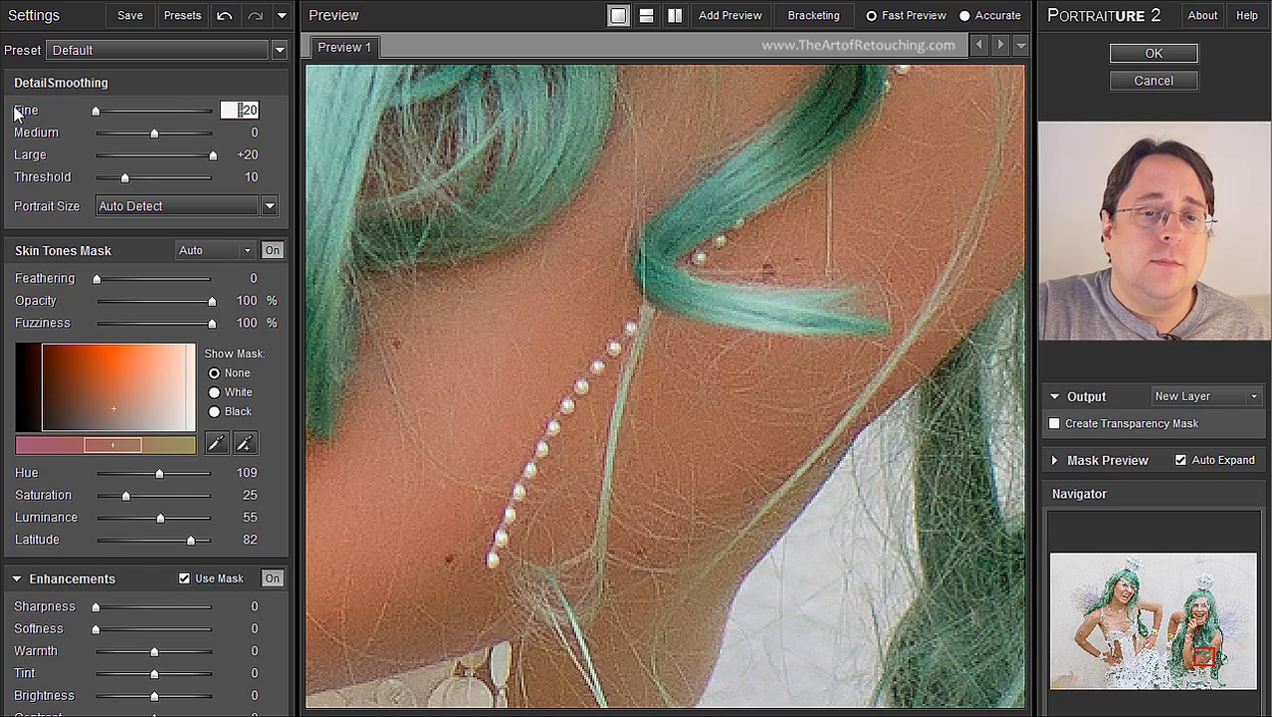
left_click_drag(98, 110, 292, 109)
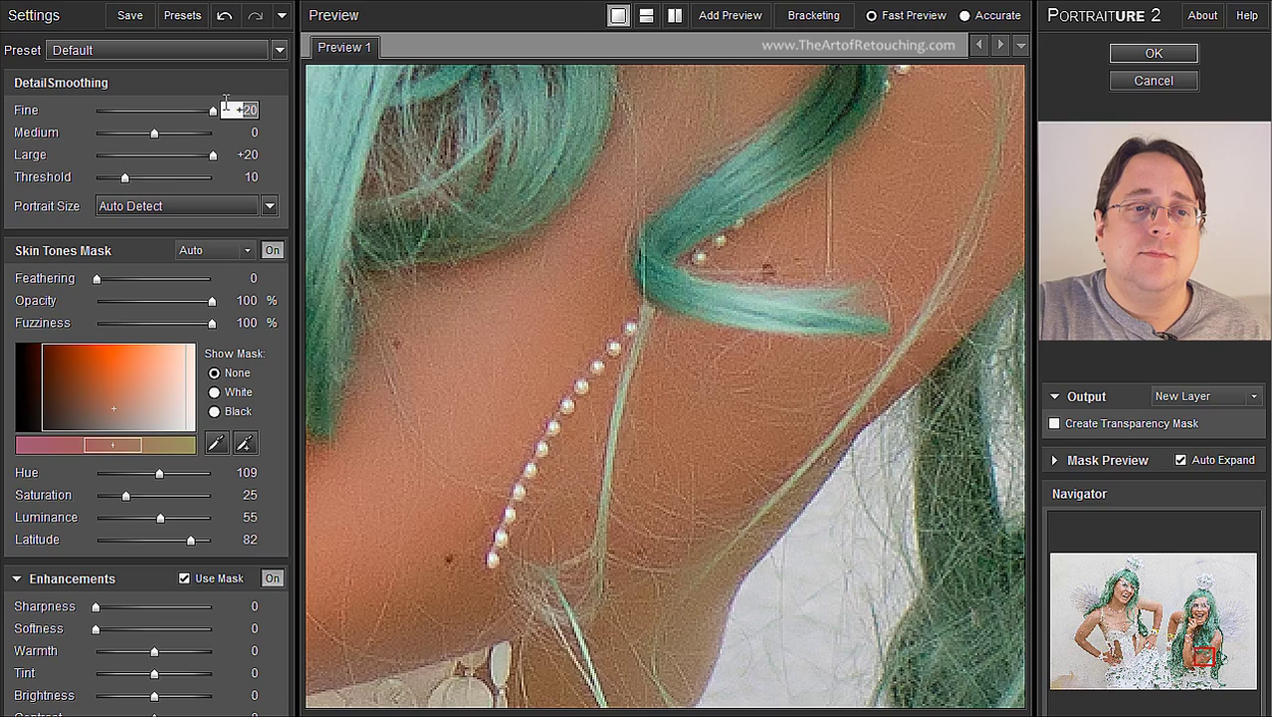
left_click_drag(211, 109, 96, 110)
- Examine the smoothing on the second woman's face, hand and arms and across the whole photo
scroll(841, 548, "down", 3)
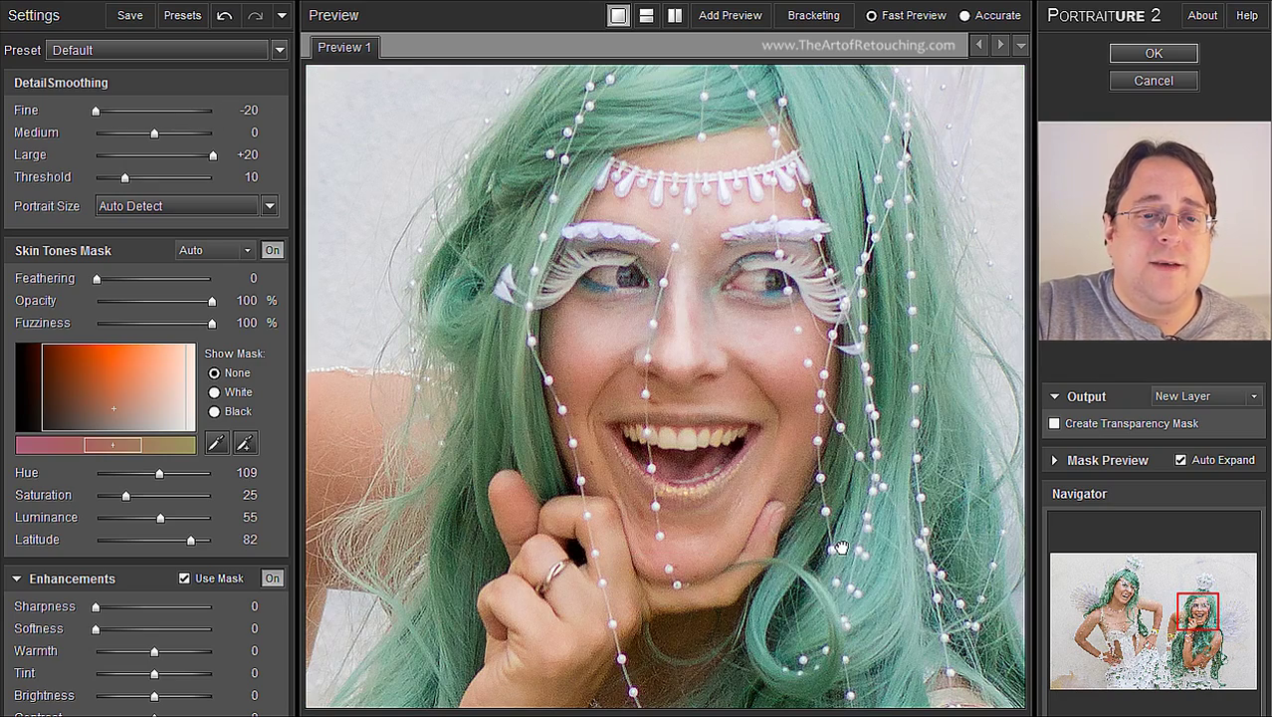
left_click_drag(577, 547, 920, 269)
scroll(920, 269, "up", 2)
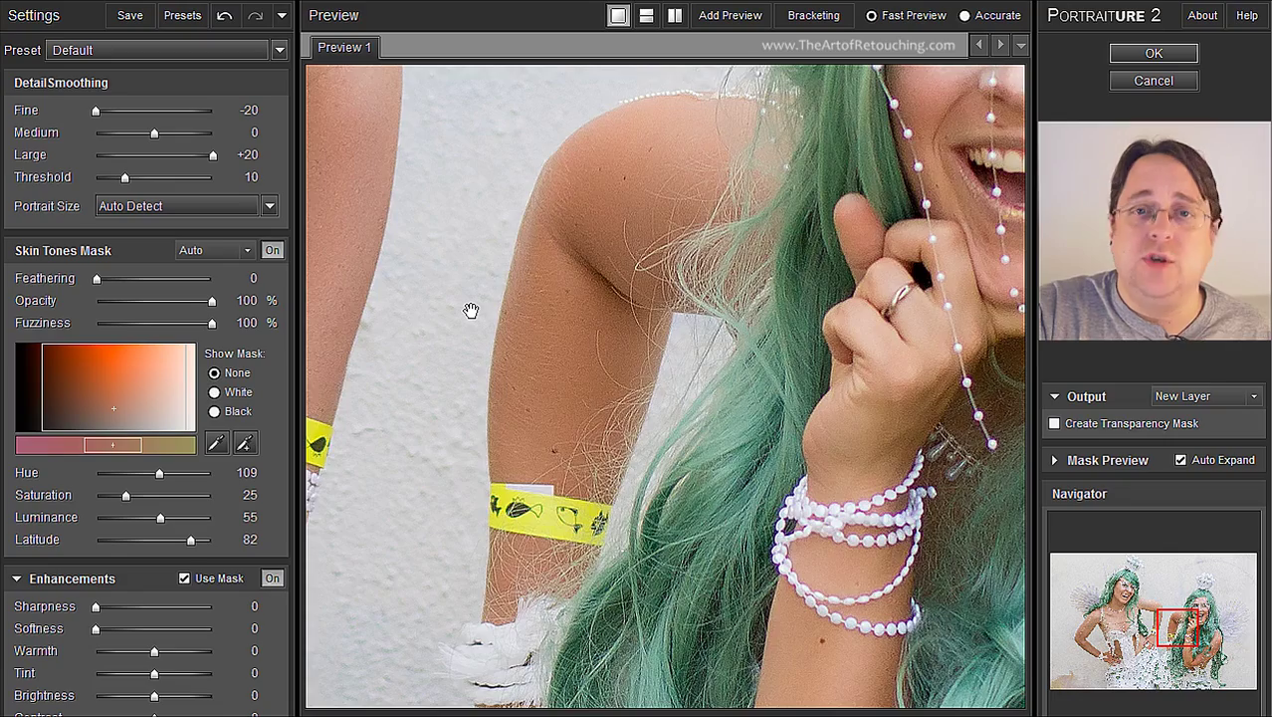
left_click_drag(471, 307, 513, 317)
scroll(896, 517, "down", 2)
scroll(983, 529, "up", 2)
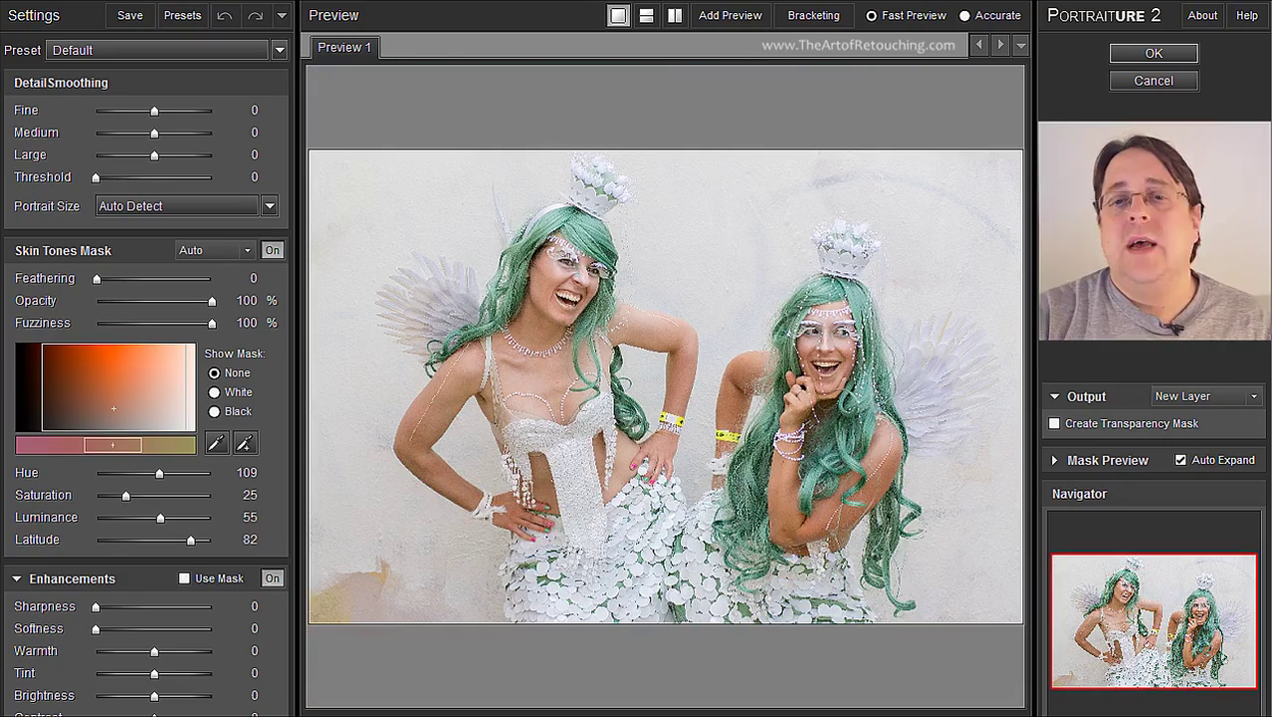